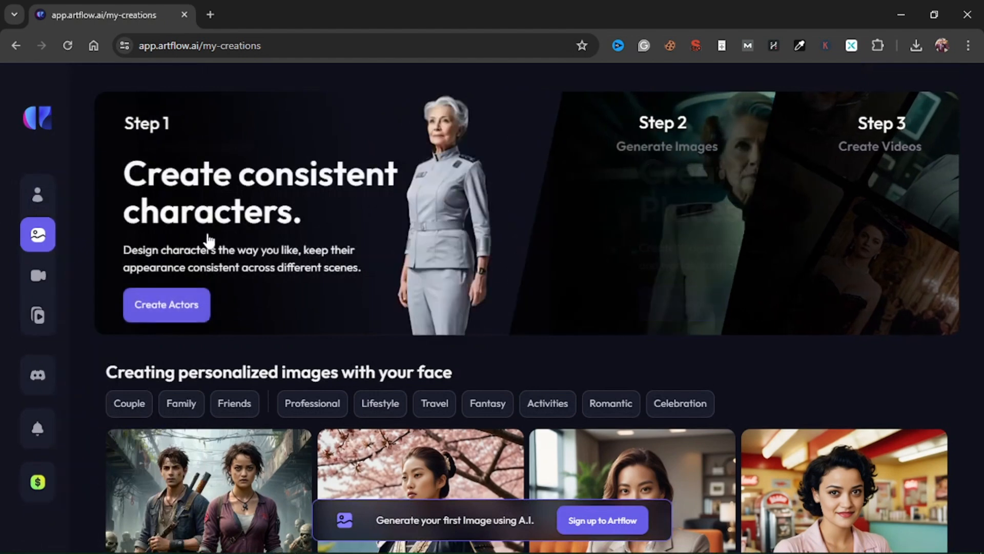
mouse_move(80, 131)
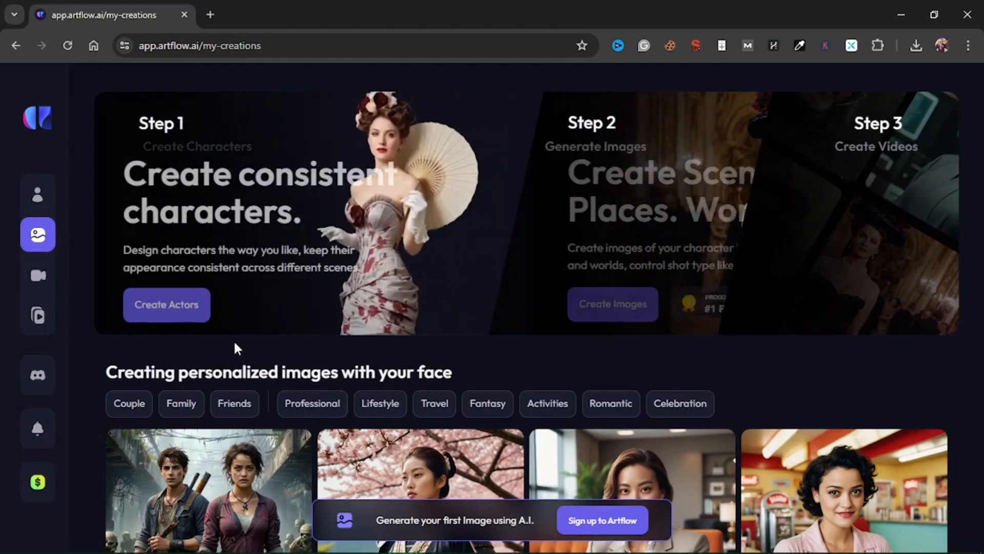
scroll(453, 425, down, 3)
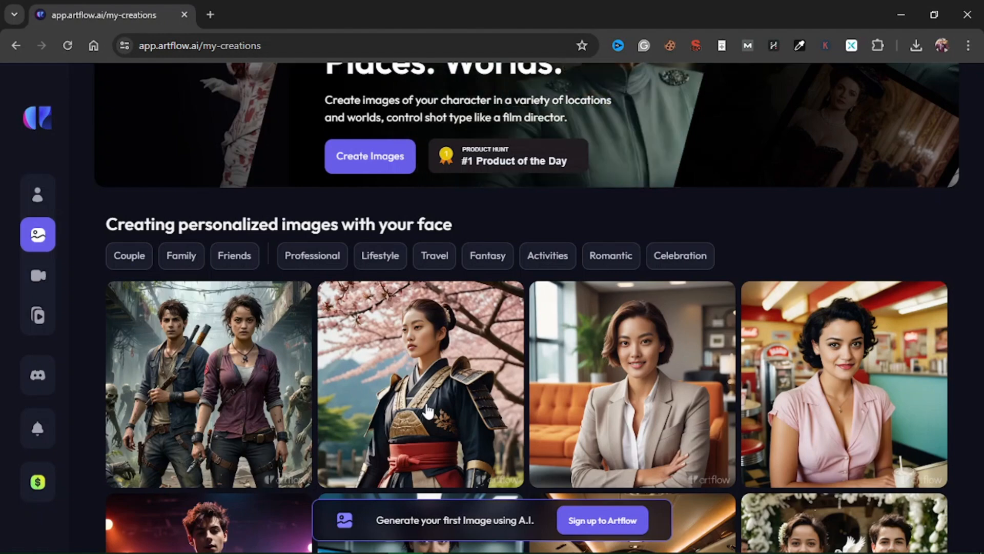
scroll(334, 397, up, 3)
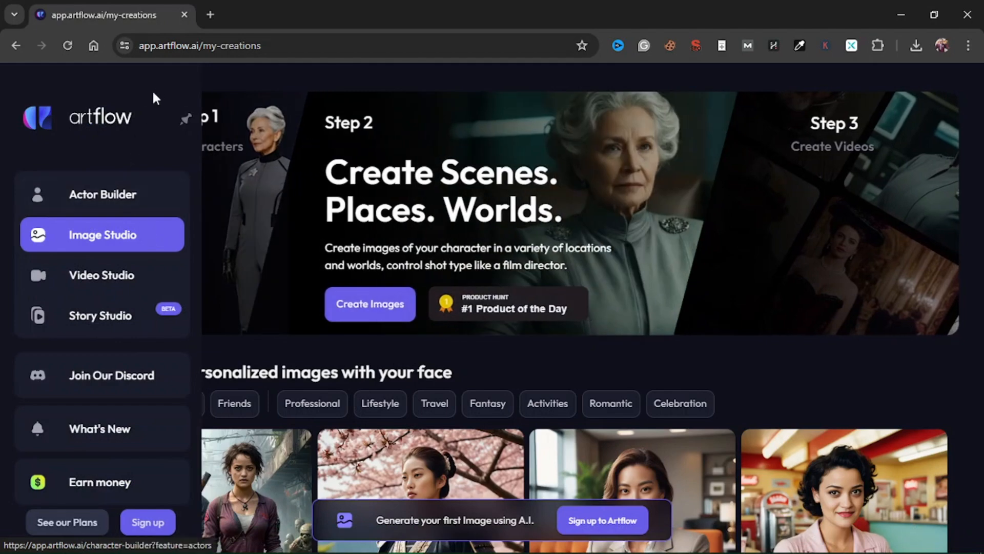
drag(164, 41, 204, 43)
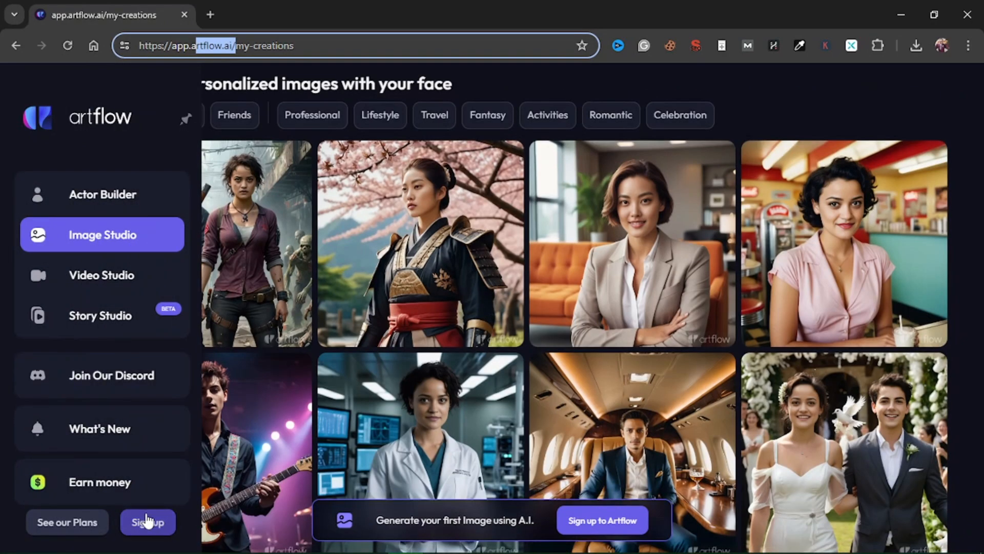
Step: Open the Artflow registration page and sign in with the Google account
click(148, 521)
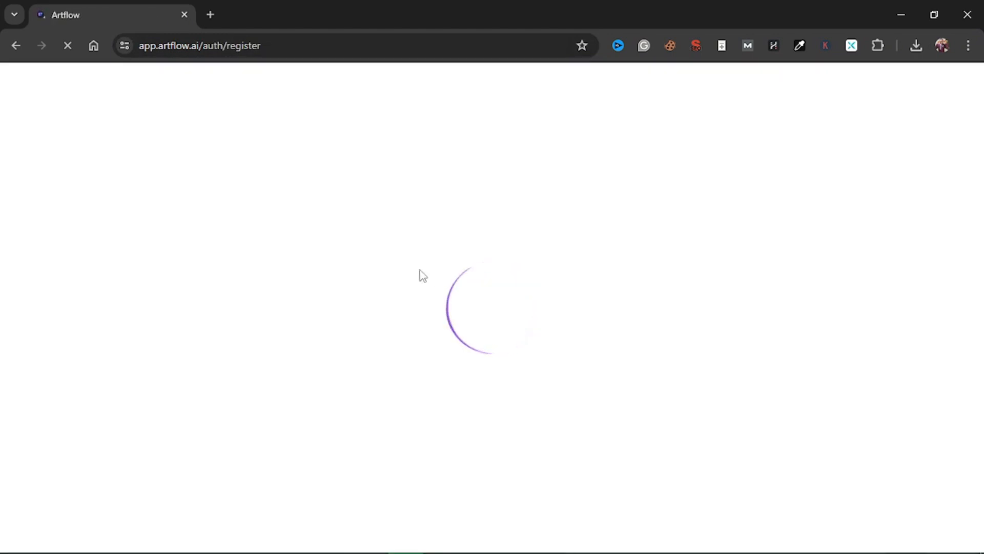
scroll(306, 365, down, 3)
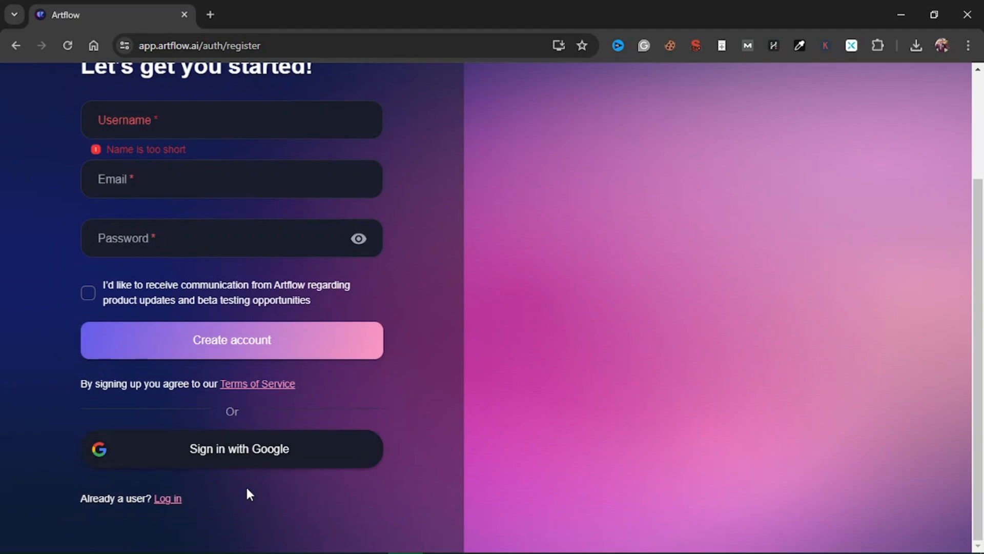
click(342, 448)
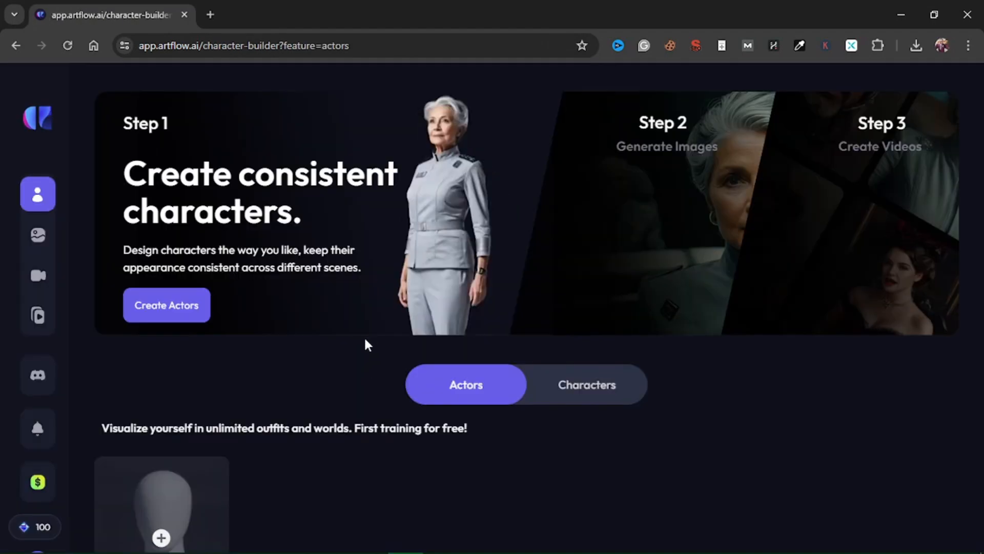
Step: Start creating a new AI actor in the Actors section of Actor Builder
scroll(333, 333, down, 3)
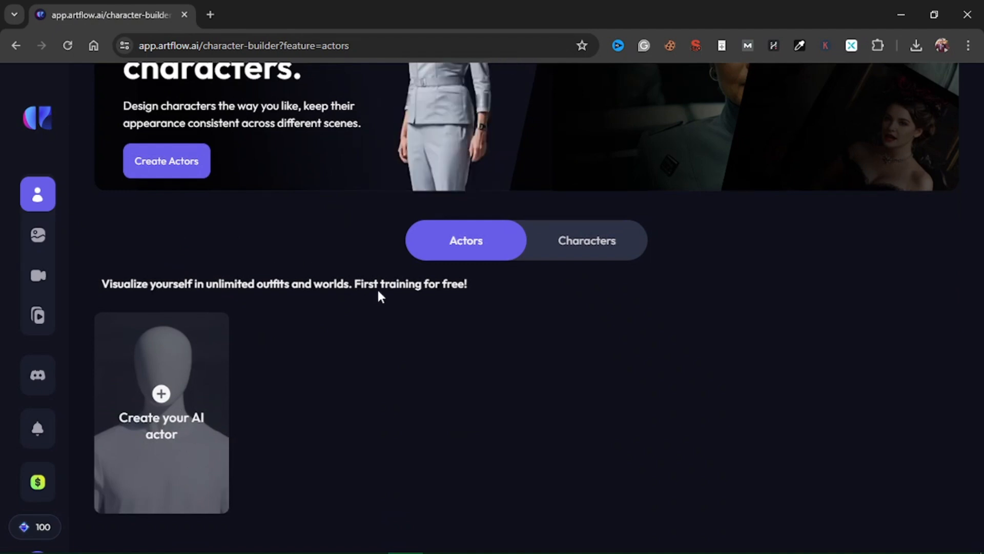
drag(390, 285, 457, 286)
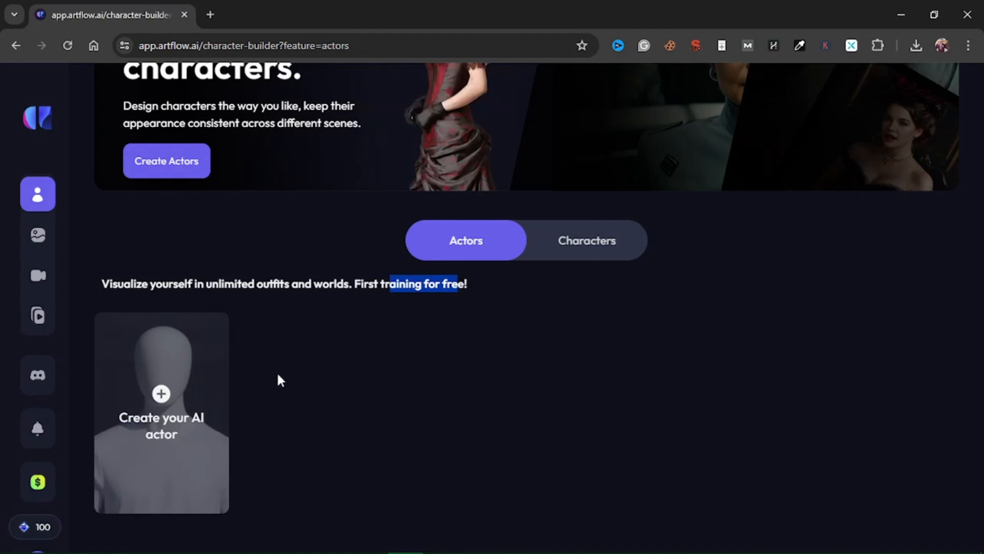
scroll(258, 439, down, 1)
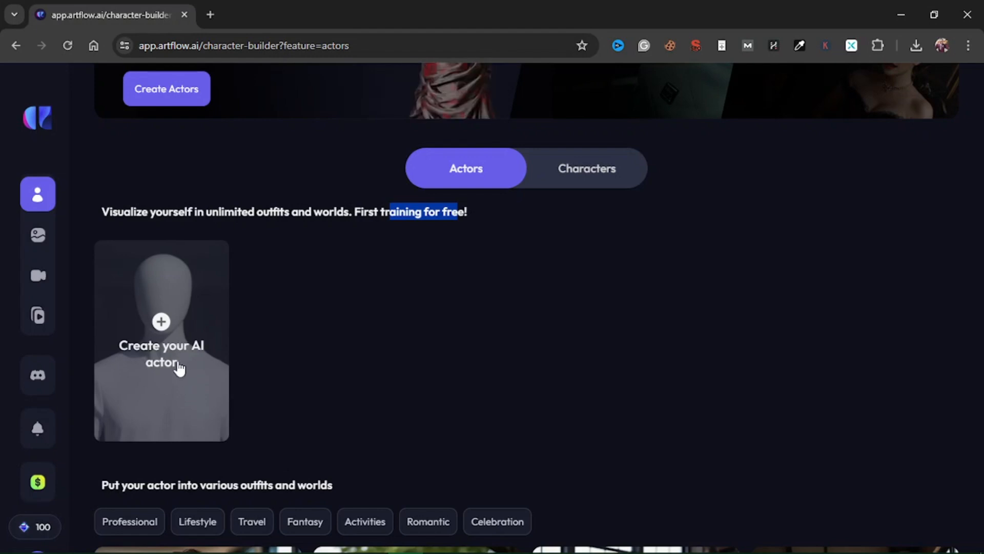
mouse_move(8, 323)
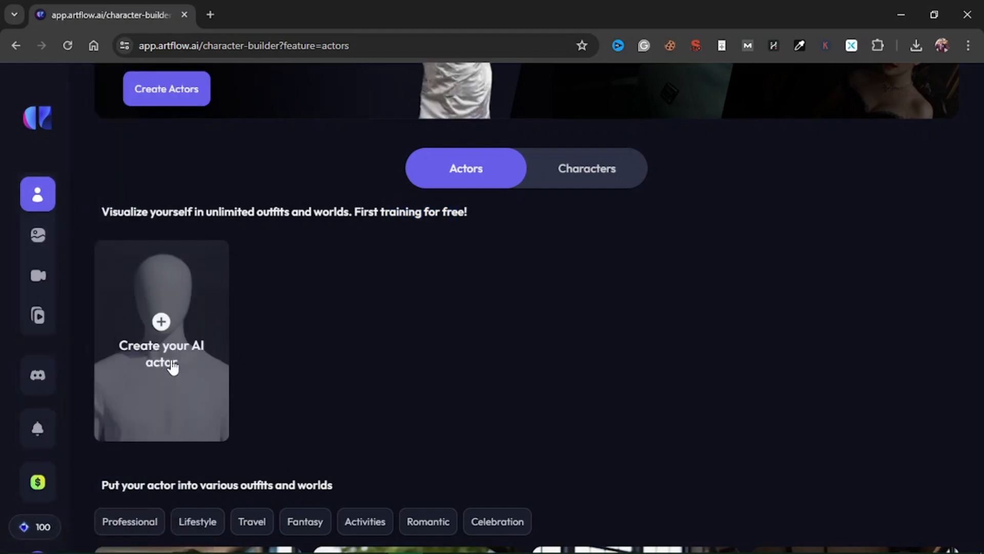
click(169, 364)
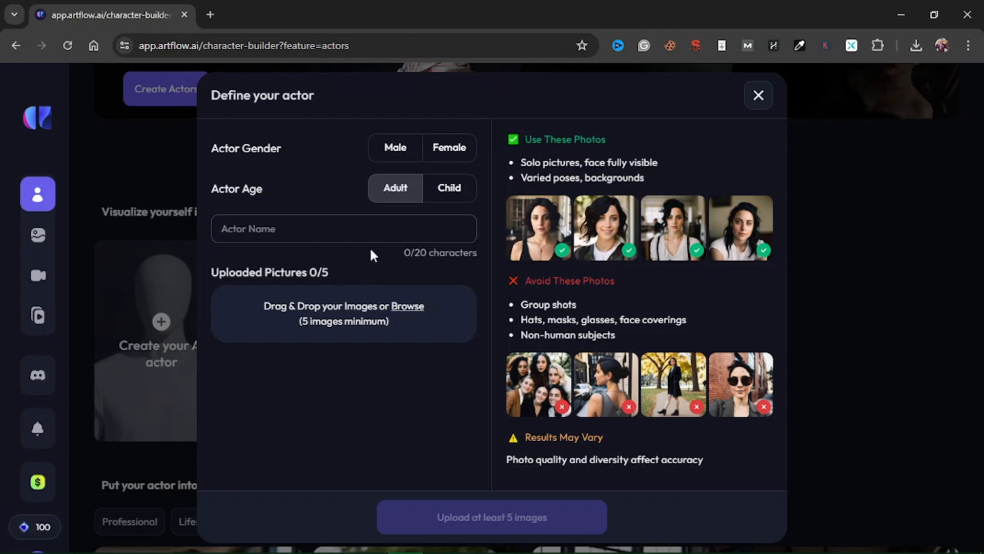
Step: Set the actor's gender to Male and name the actor TTWW
click(376, 235)
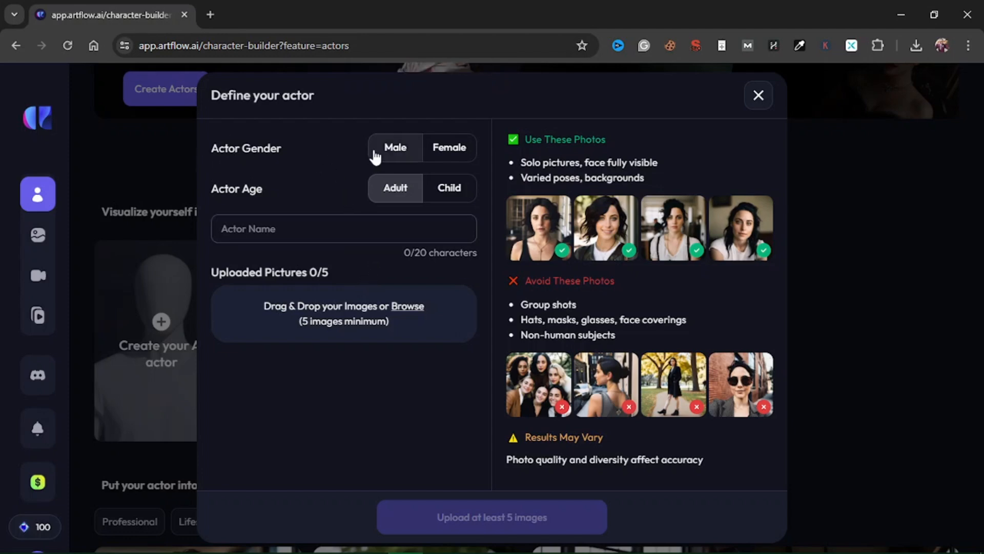
click(398, 156)
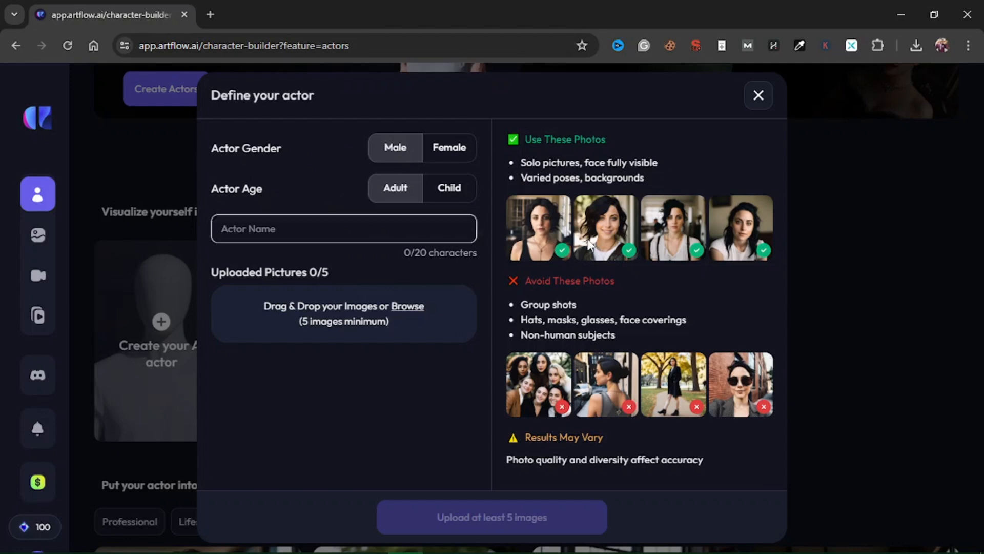
click(363, 233)
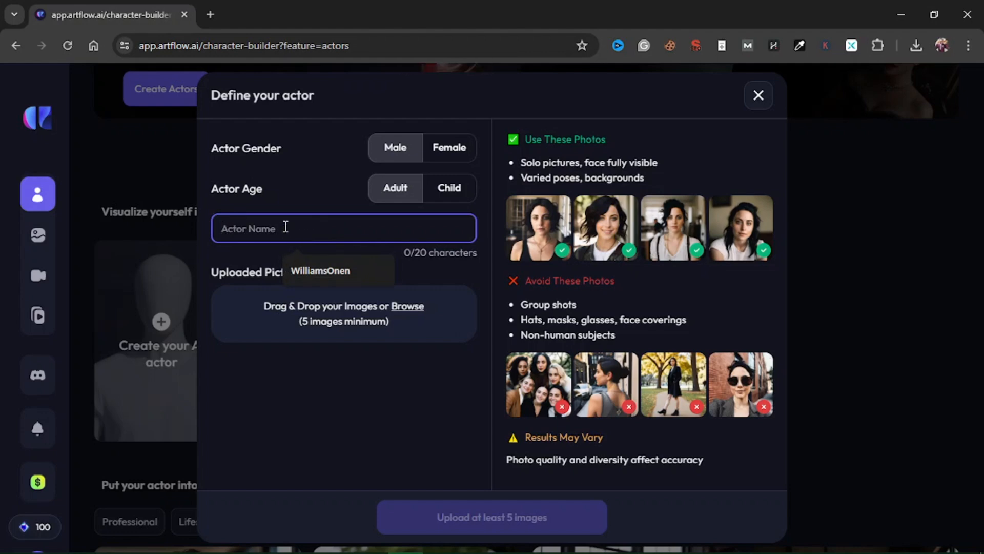
text(TT)
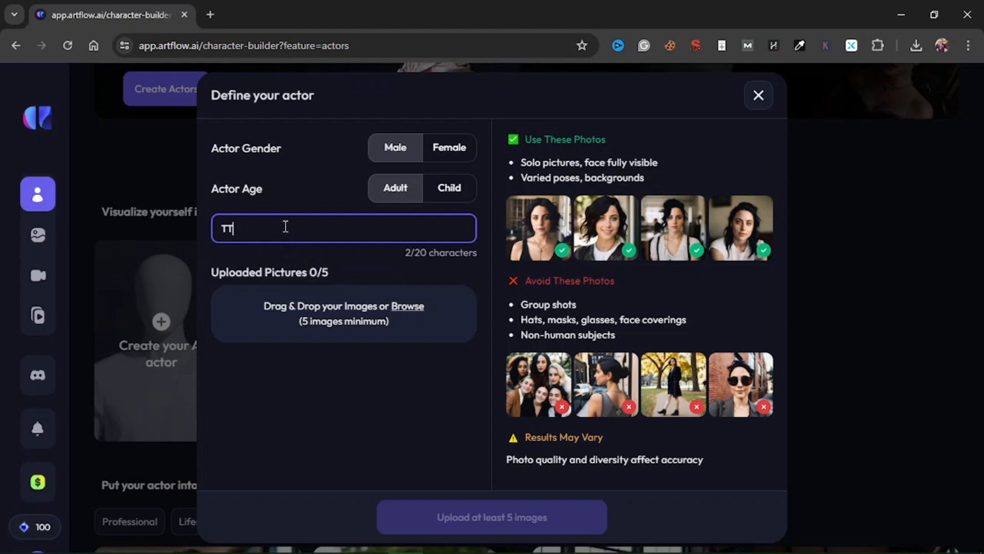
text(WW)
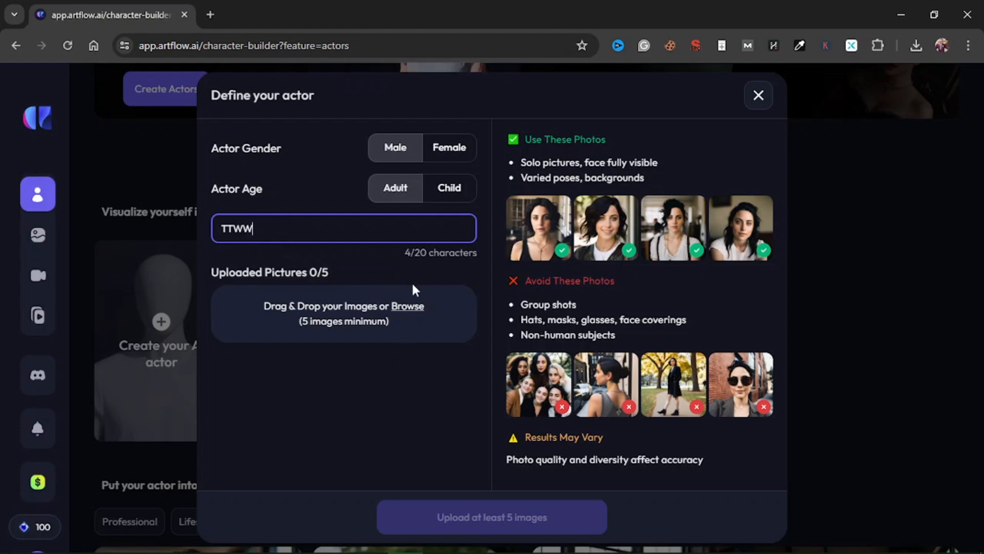
click(368, 262)
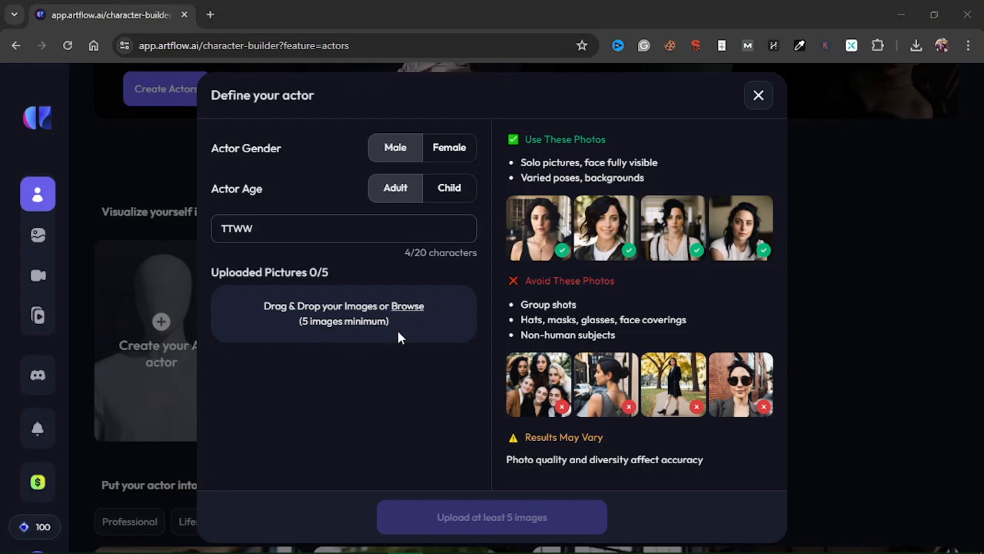
Step: Open the picture upload for the actor and look through the photos in the To Upload folder
click(397, 329)
click(773, 186)
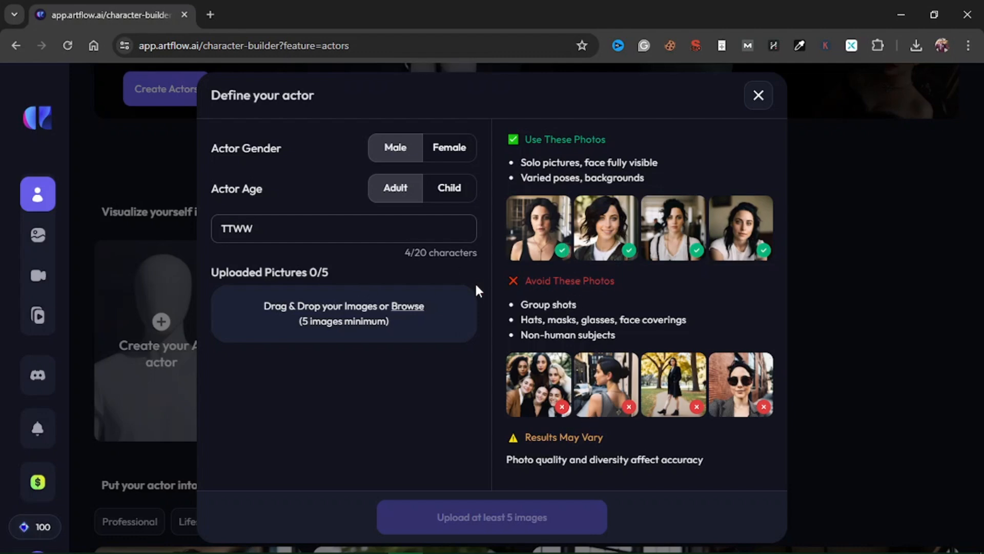
click(375, 310)
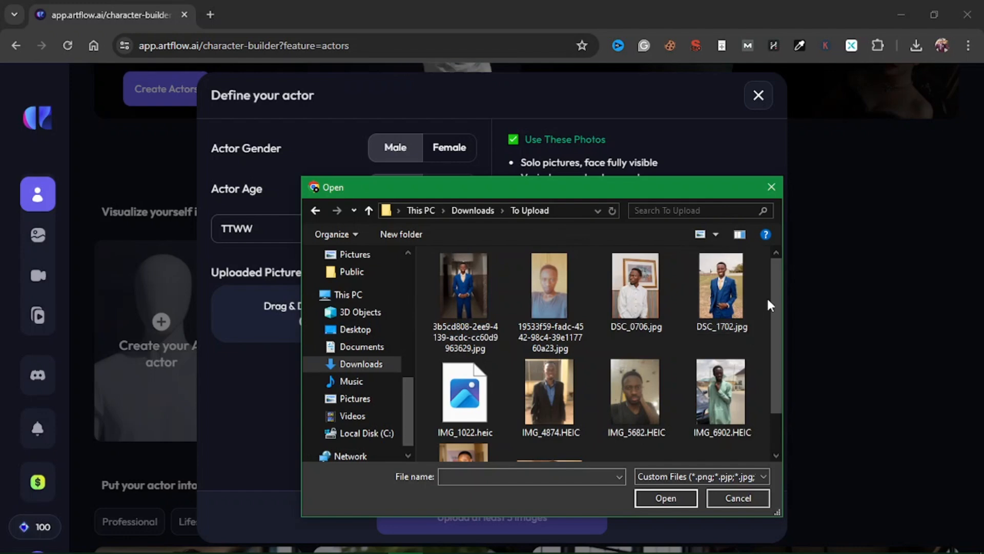
scroll(779, 307, down, 2)
scroll(783, 340, up, 2)
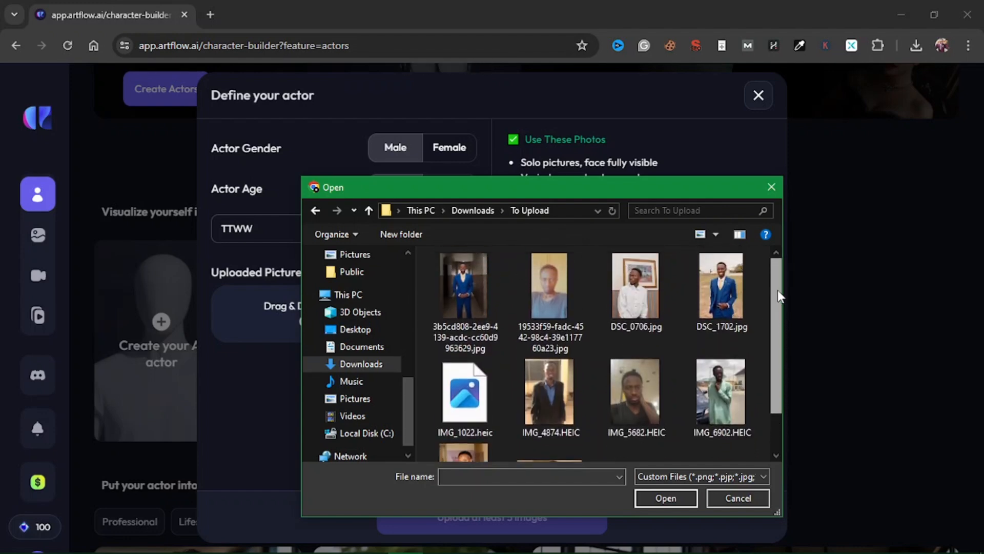
drag(781, 328, 784, 404)
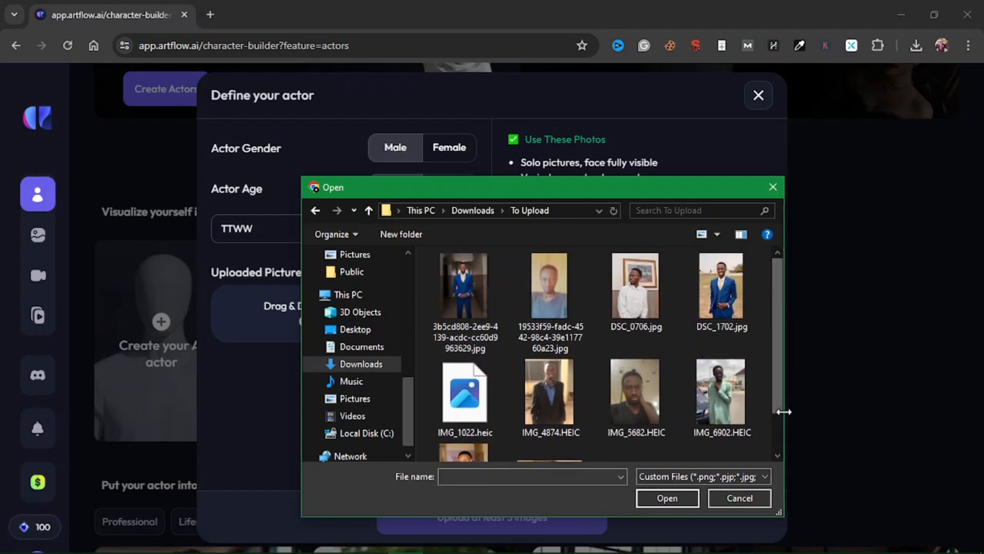
scroll(781, 444, down, 2)
scroll(648, 402, up, 2)
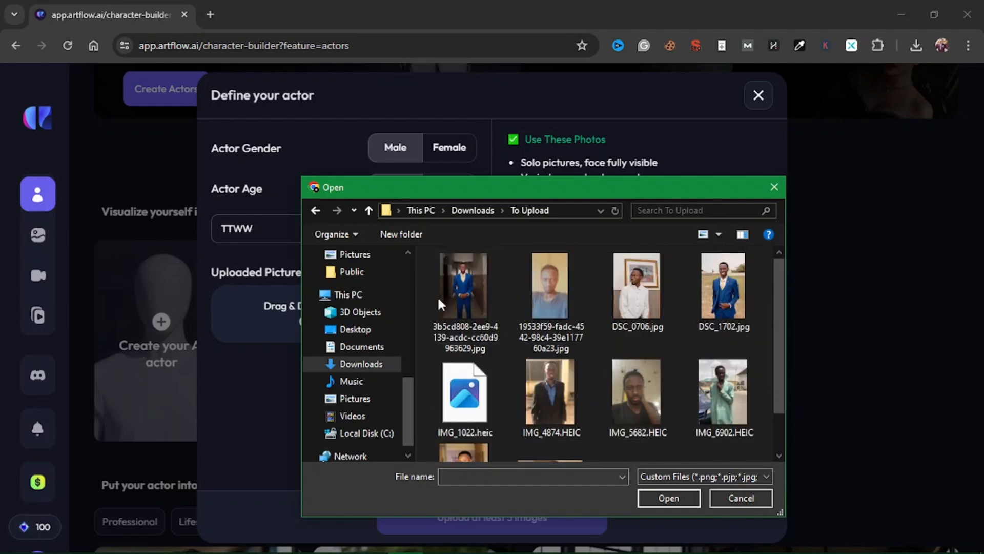
click(490, 342)
drag(489, 343, 678, 411)
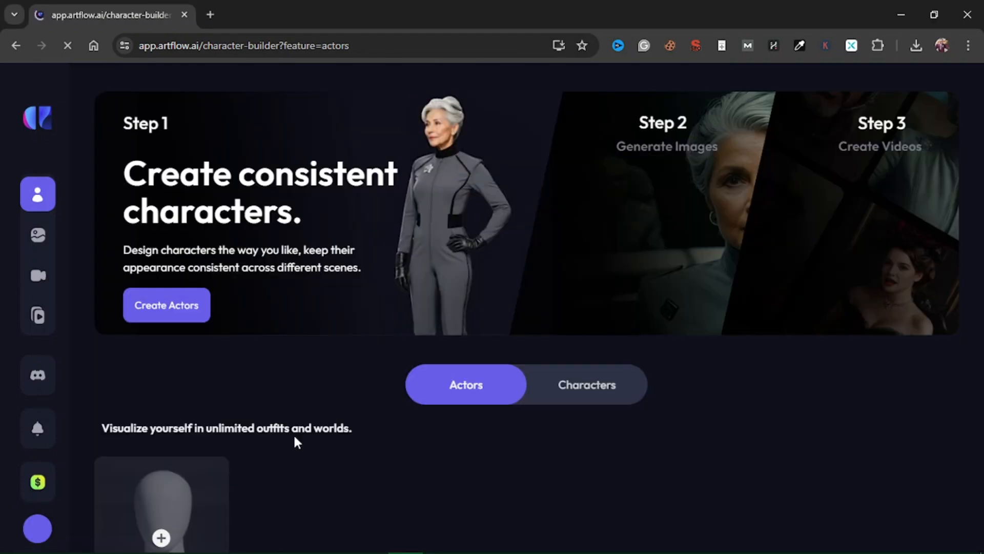
Step: Examine the existing male adult actor's card and the example outfits and worlds on the Actor Builder page
scroll(295, 436, down, 4)
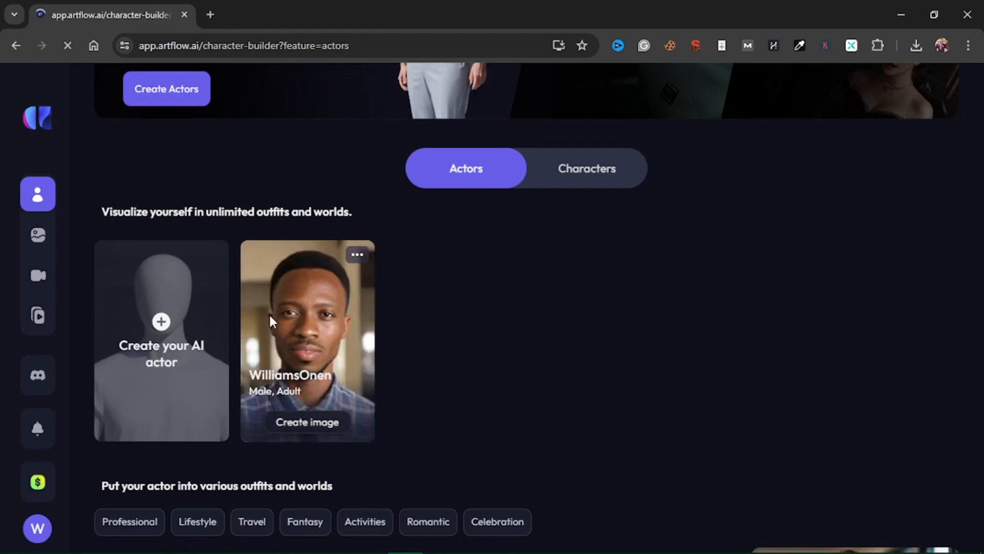
mouse_move(310, 355)
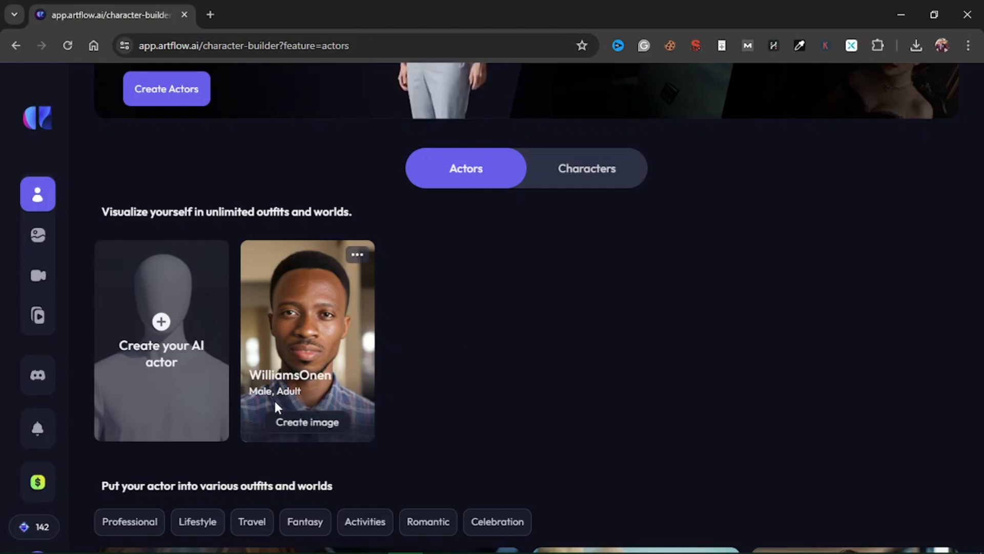
drag(251, 379, 337, 377)
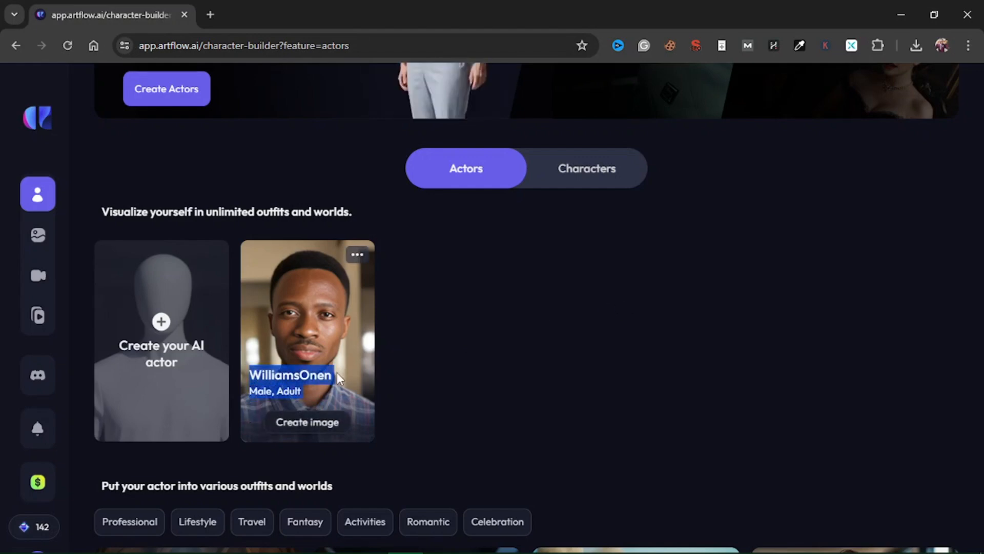
click(281, 375)
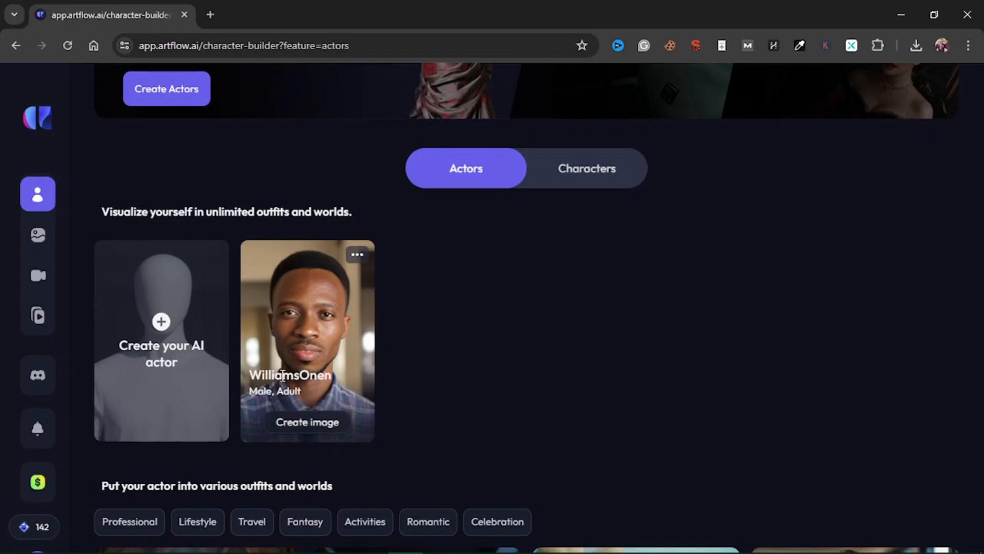
double_click(281, 375)
click(426, 384)
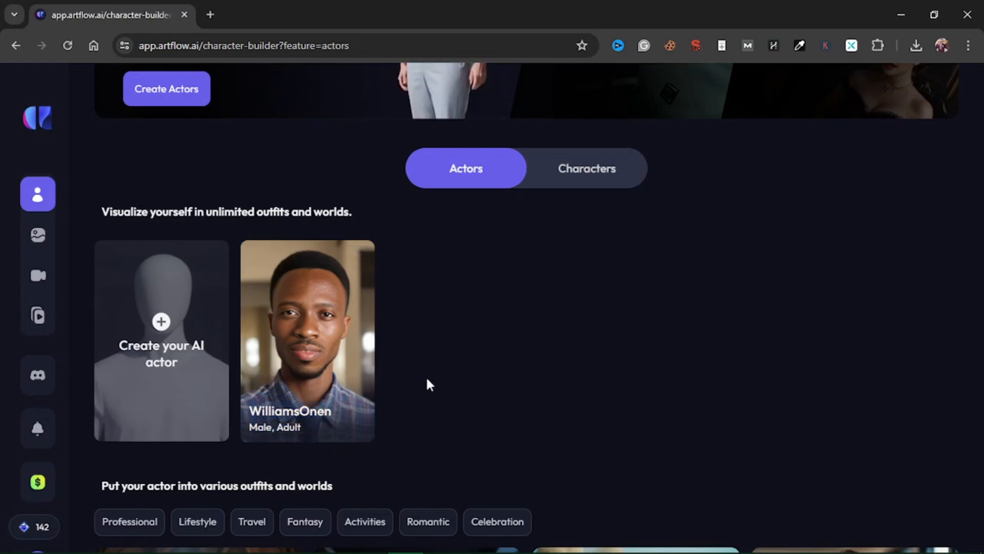
scroll(84, 369, down, 4)
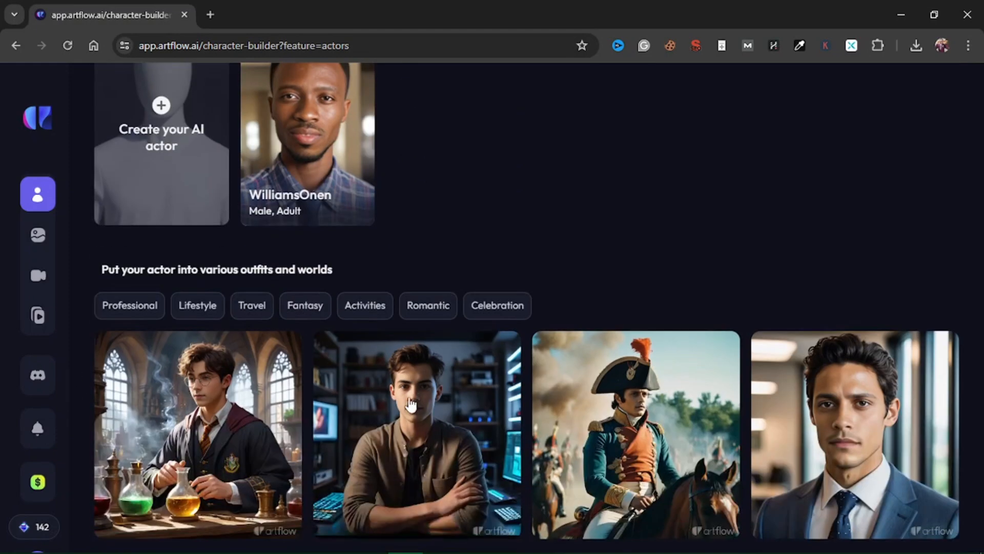
scroll(473, 397, down, 2)
scroll(473, 399, up, 2)
Step: Open Image Studio and look through the images already generated with the actor
mouse_move(2, 218)
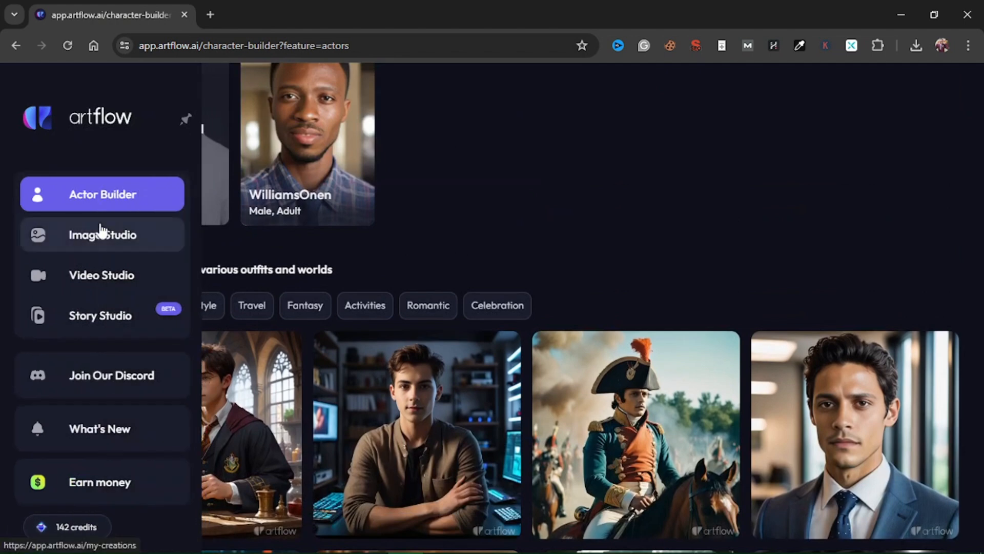
click(129, 236)
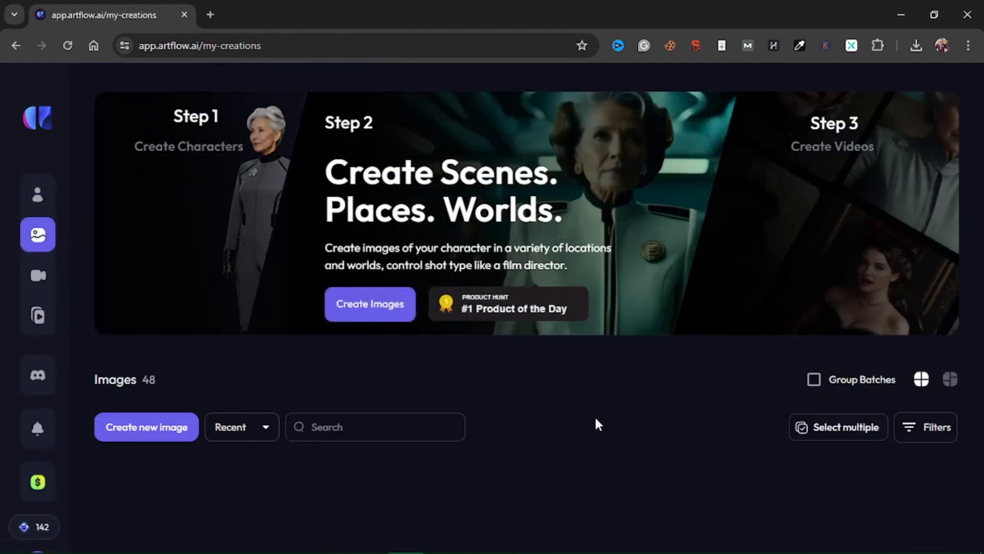
scroll(596, 420, down, 1)
scroll(596, 423, down, 2)
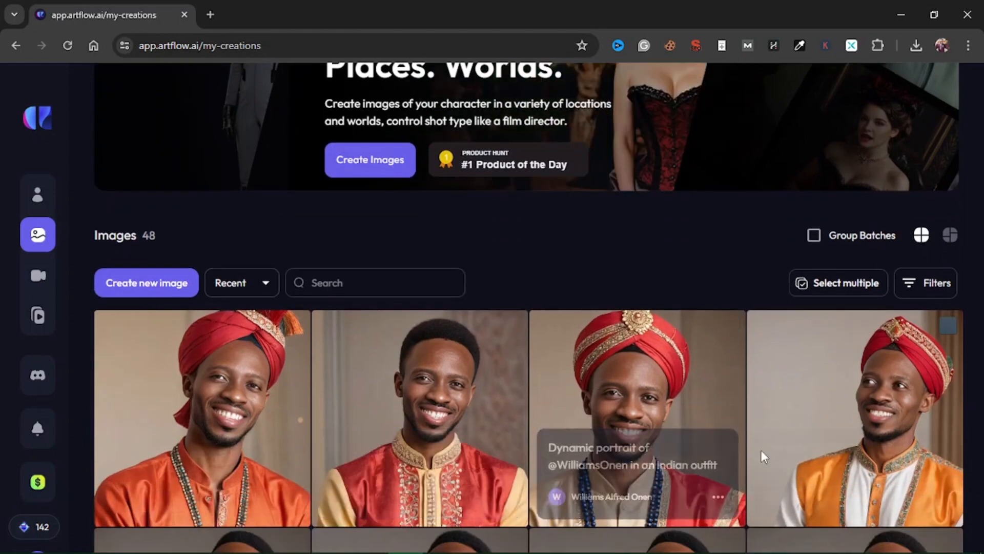
scroll(692, 439, down, 3)
scroll(415, 446, down, 5)
scroll(472, 417, down, 10)
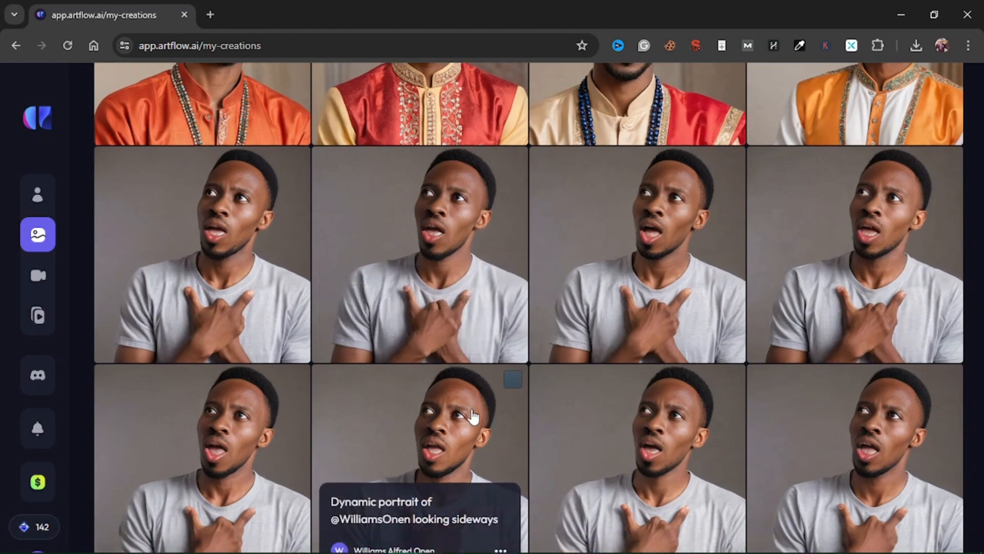
scroll(472, 417, down, 10)
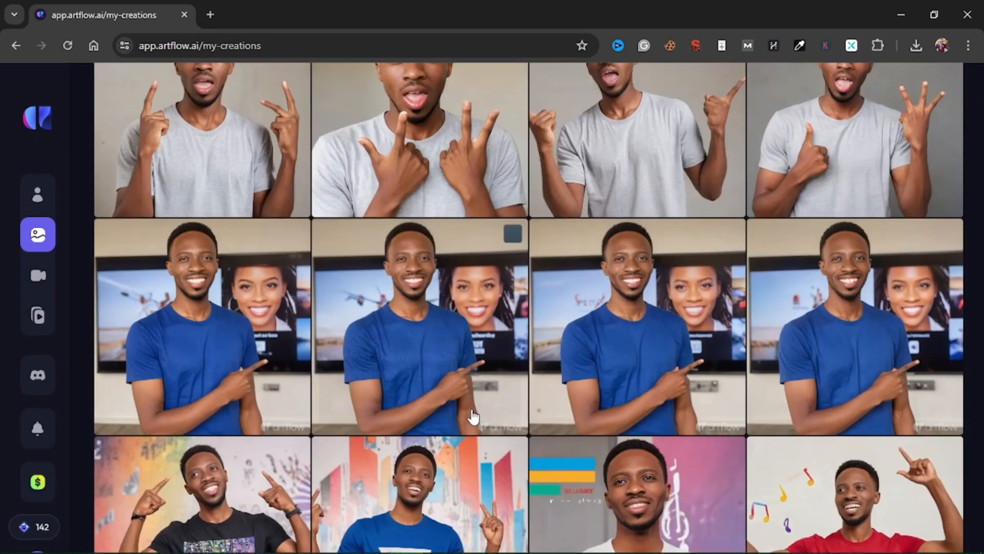
Step: Look through the remaining generated images in the gallery and return to the start of the page
scroll(472, 410, down, 13)
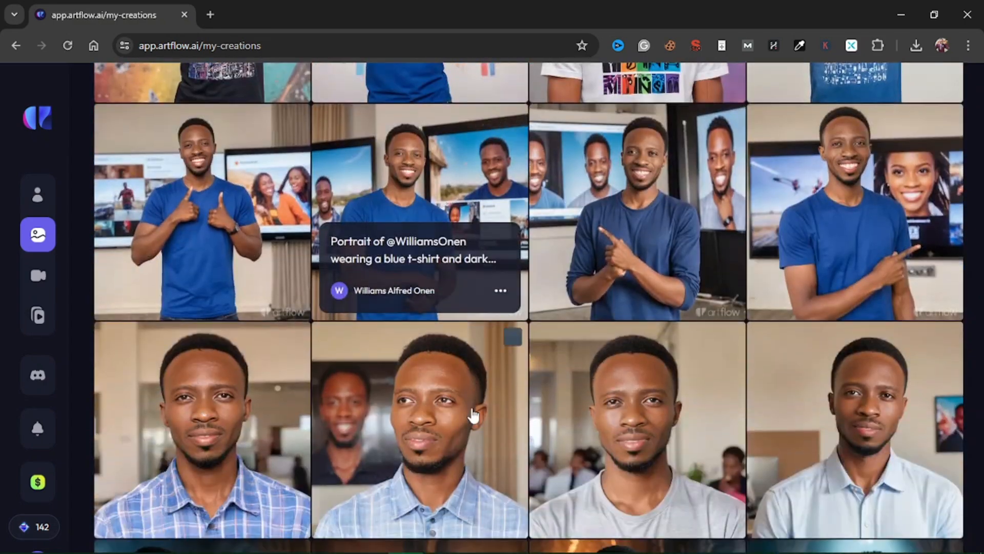
scroll(710, 392, down, 1)
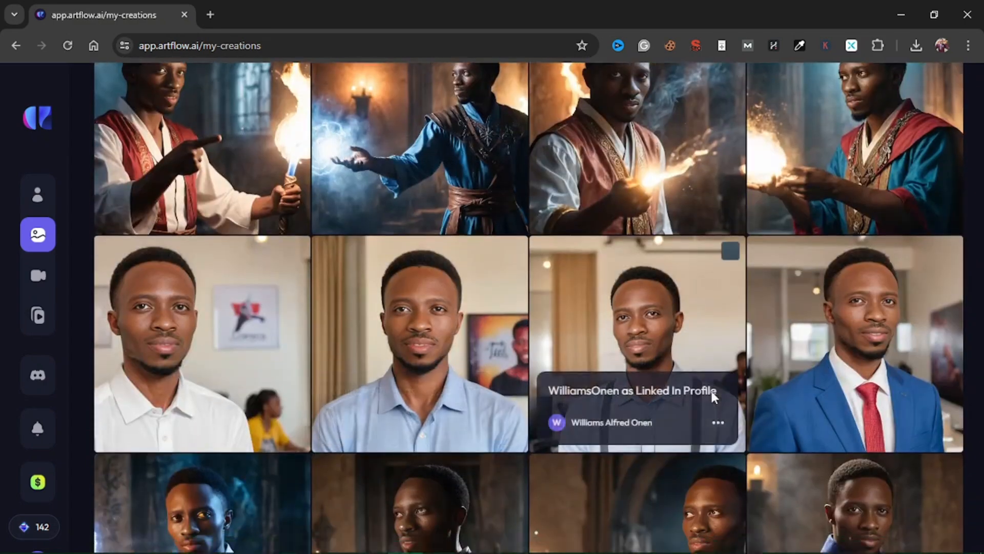
scroll(266, 329, up, 3)
scroll(265, 330, up, 20)
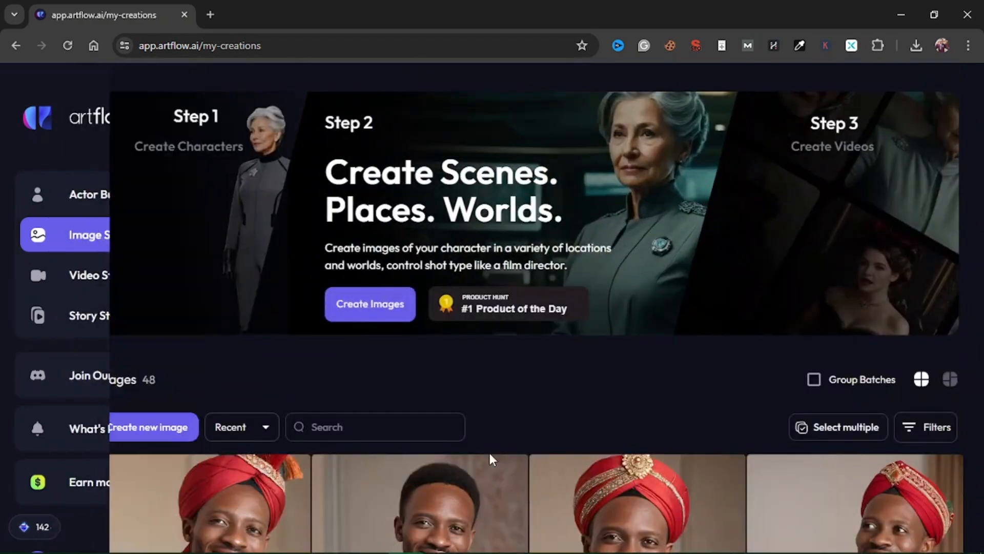
mouse_move(32, 394)
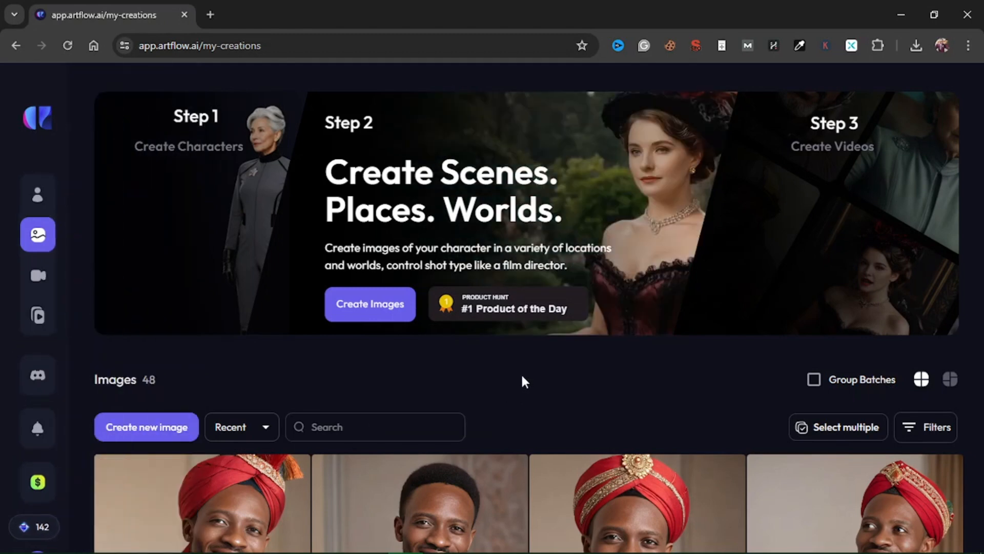
mouse_move(14, 329)
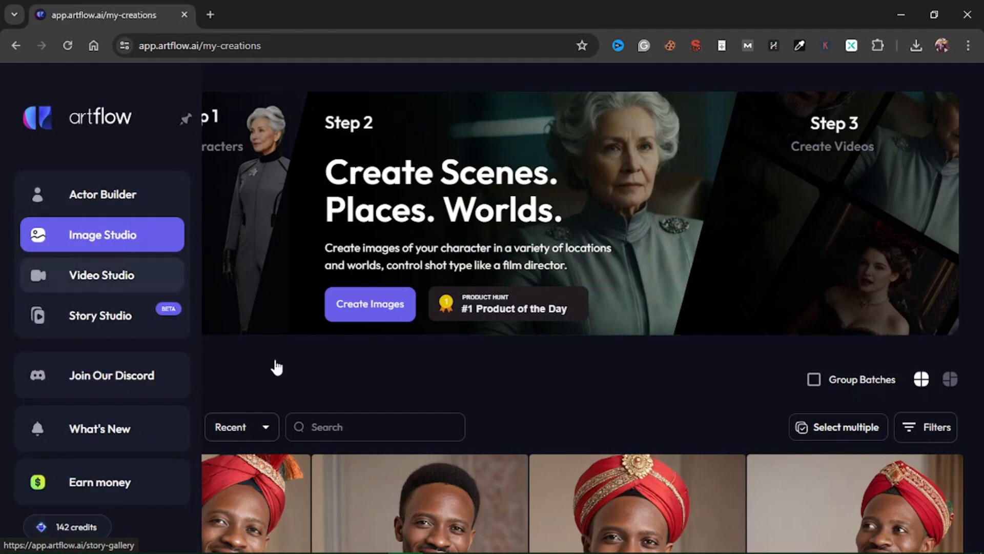
scroll(369, 388, down, 3)
scroll(370, 390, up, 3)
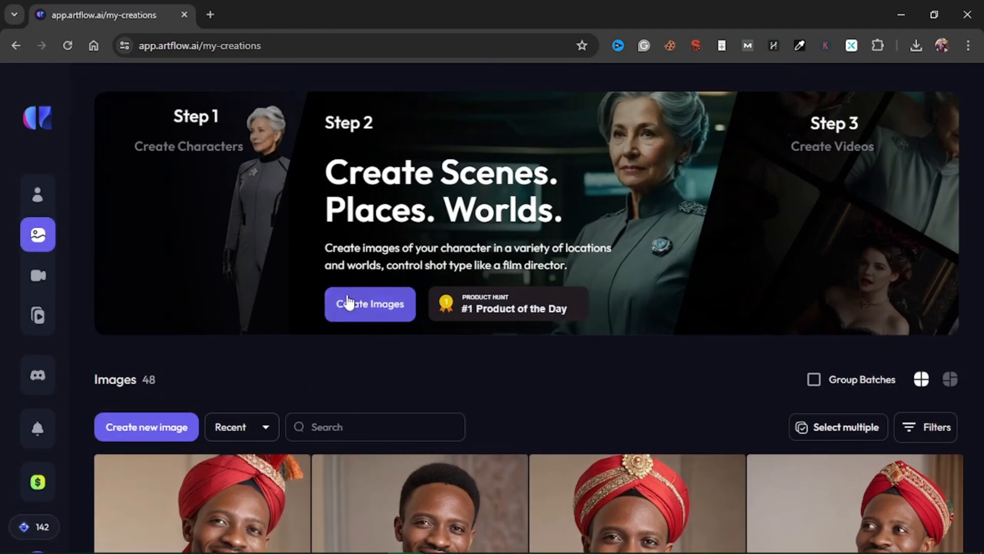
mouse_move(5, 252)
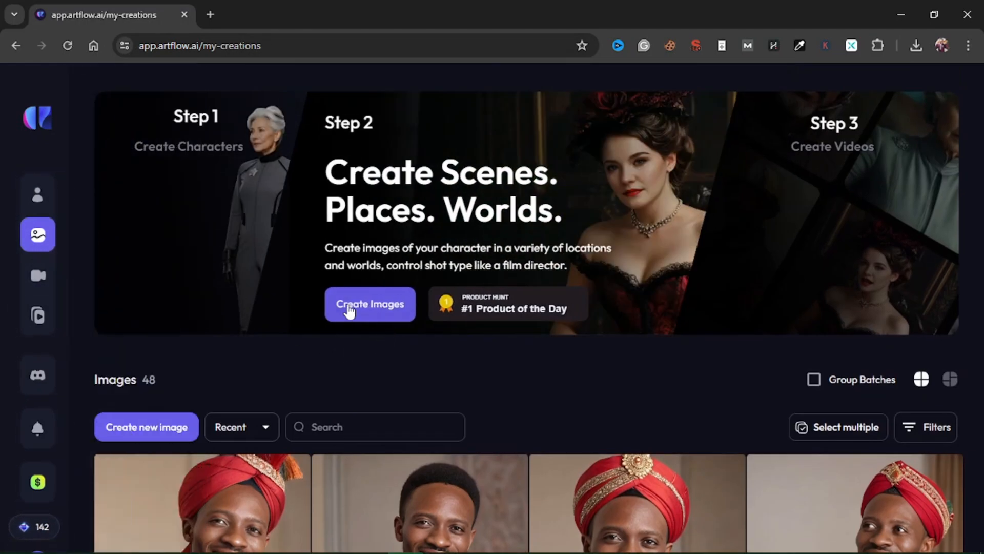
click(158, 282)
mouse_move(40, 200)
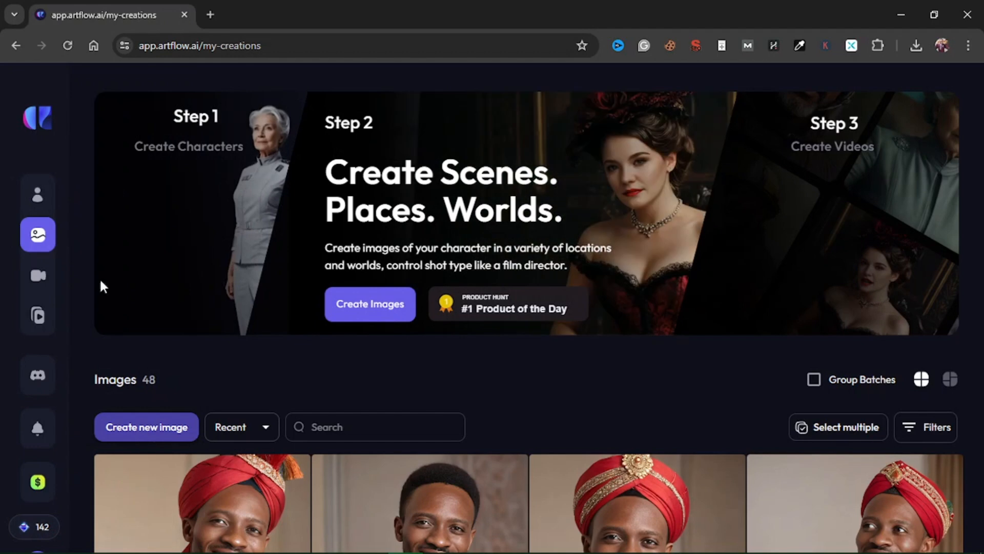
Step: Go to Actor Builder and start creating an image with the existing male adult actor
click(91, 195)
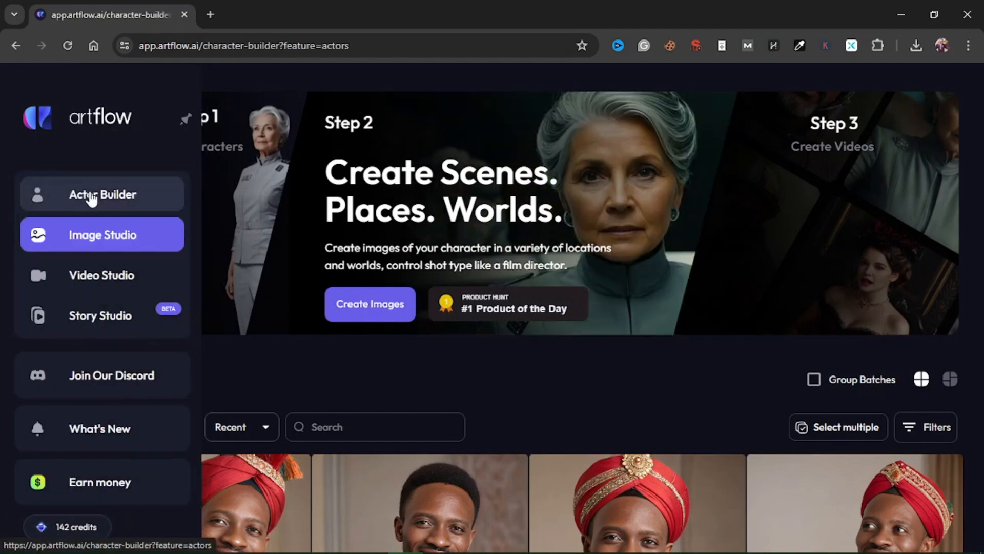
scroll(333, 383, down, 4)
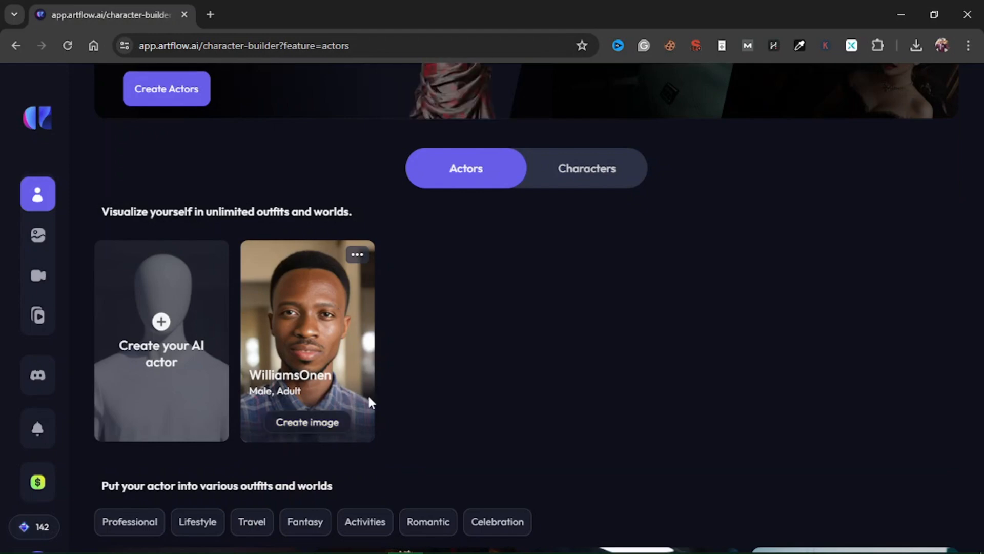
click(290, 420)
scroll(291, 419, down, 1)
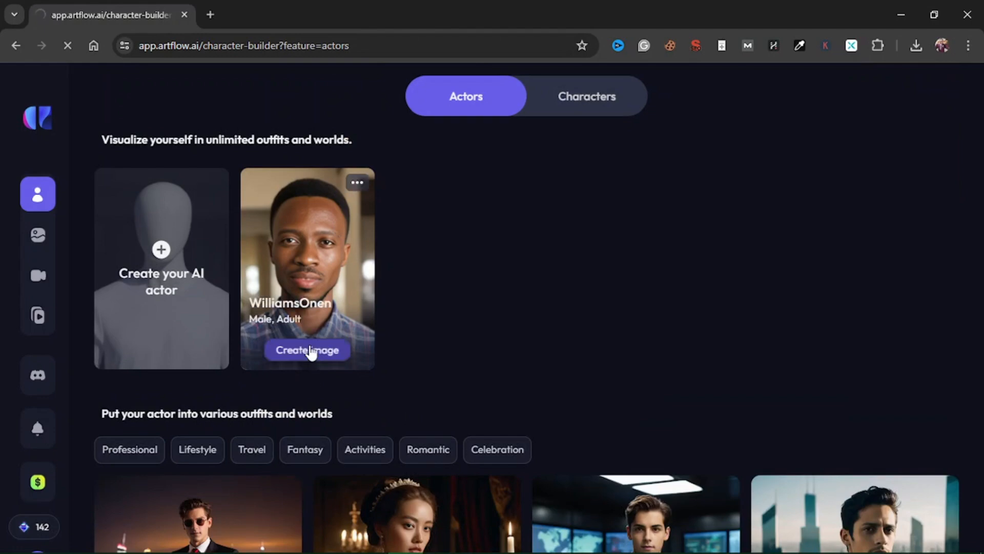
click(310, 351)
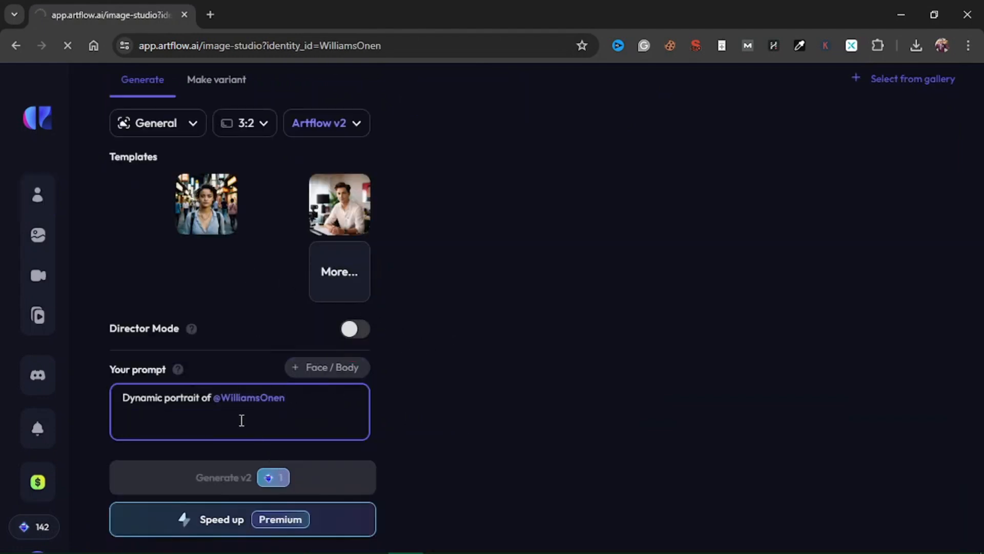
Step: Examine the prefilled prompt, the templates and the style options of the image generator
drag(122, 405, 286, 403)
click(145, 396)
drag(168, 395, 86, 393)
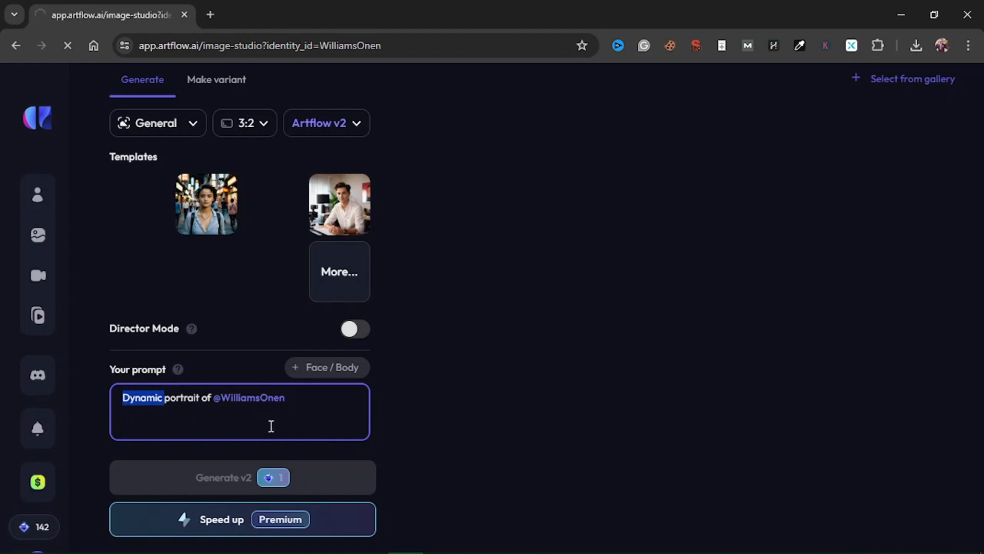
click(310, 416)
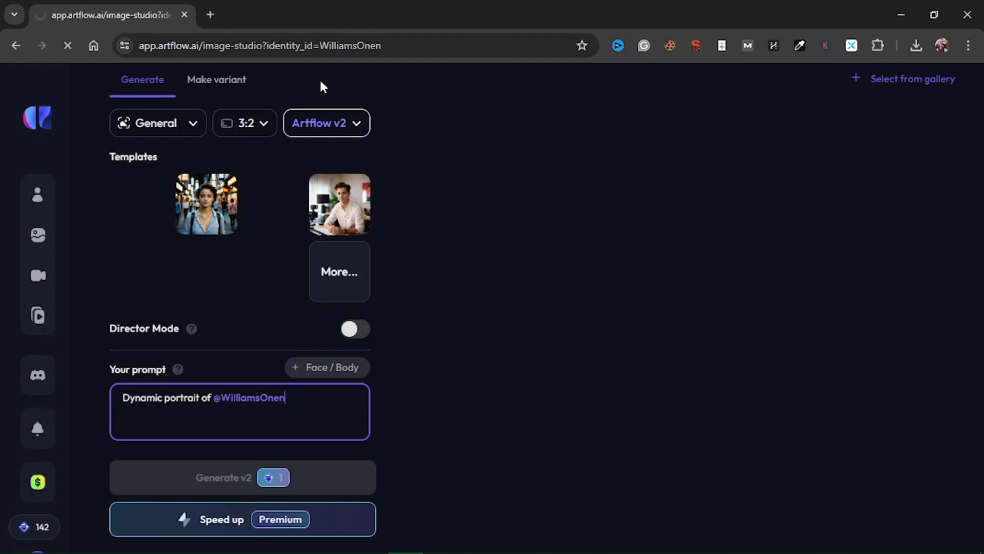
click(203, 128)
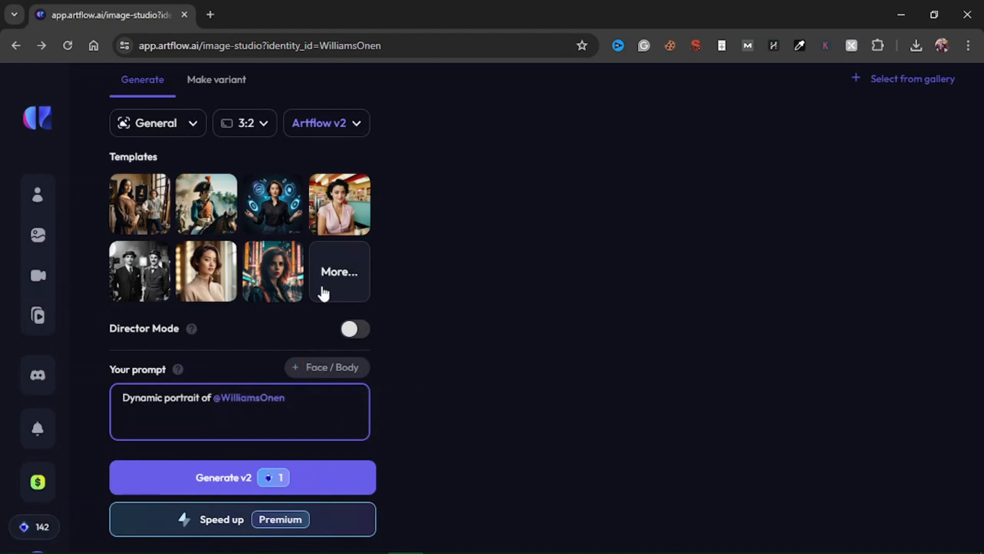
scroll(290, 300, down, 2)
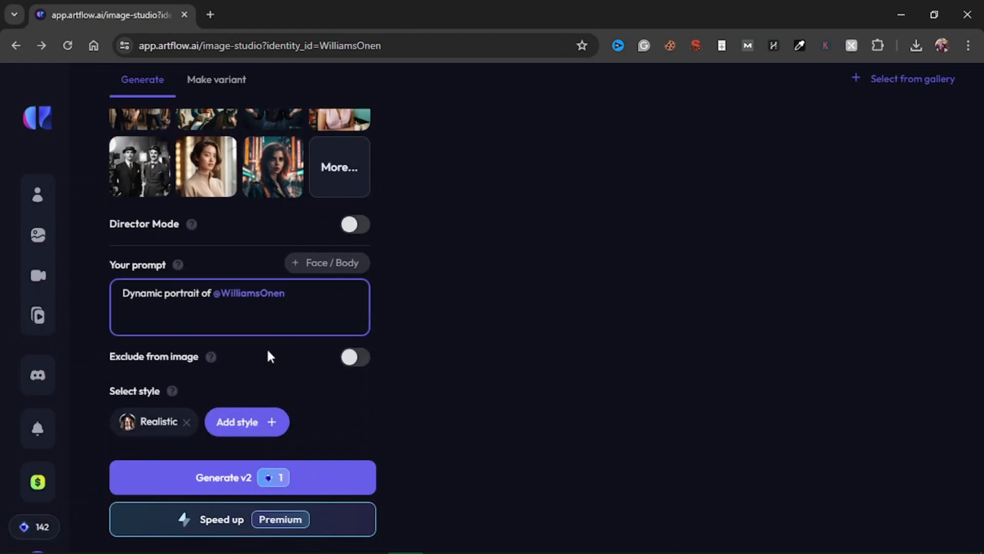
scroll(328, 400, up, 2)
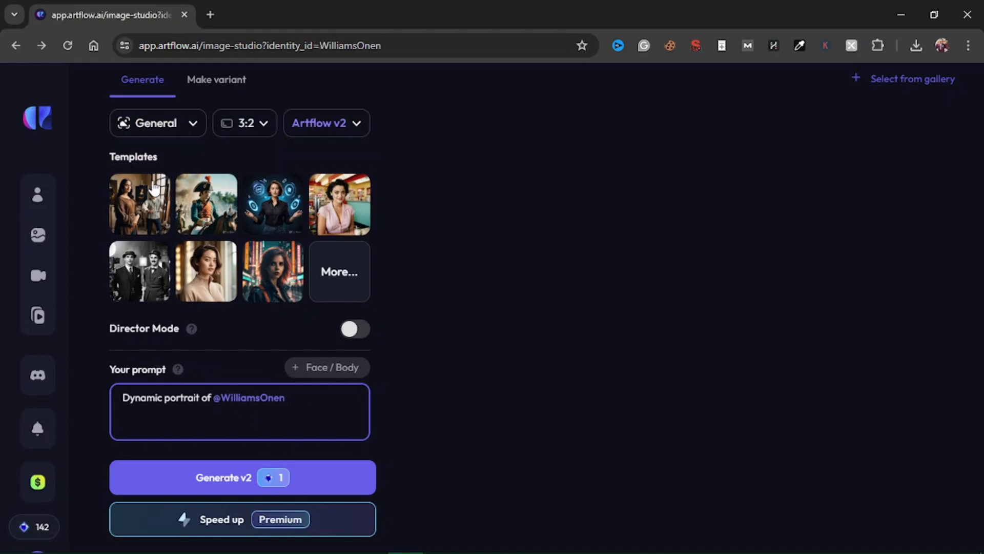
Step: Review the Portrait, General and Presenter image types and their descriptions
click(184, 127)
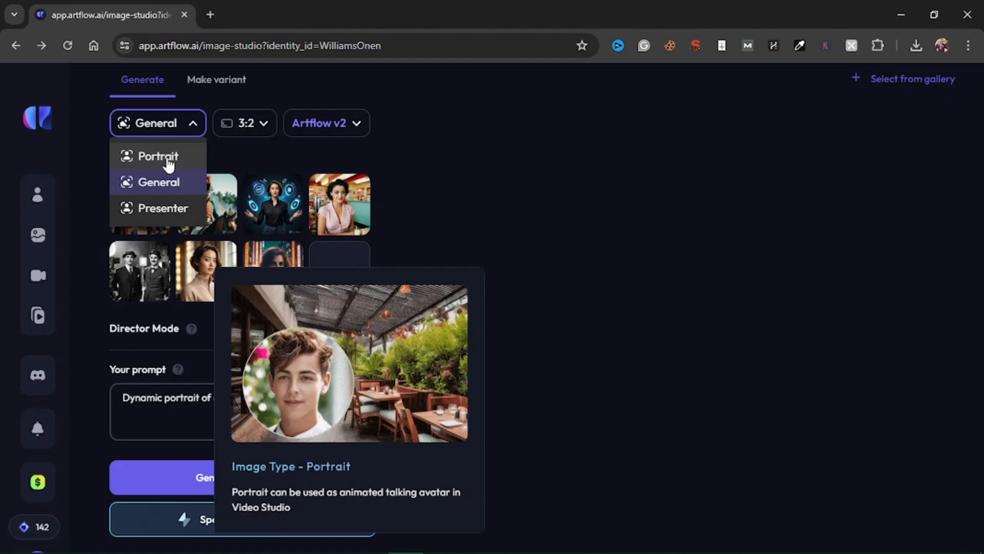
mouse_move(182, 155)
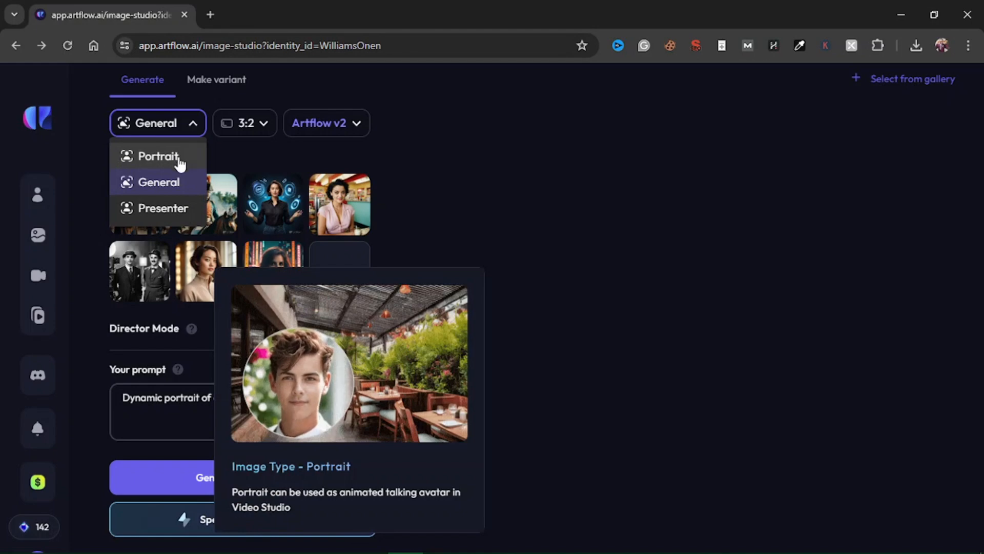
mouse_move(170, 194)
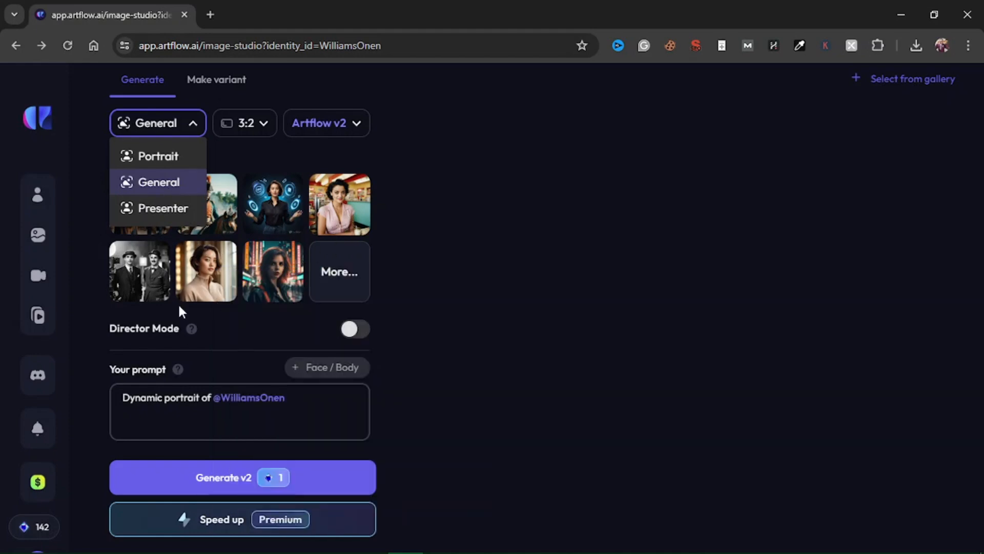
mouse_move(167, 214)
Step: Set the image's aspect ratio to 1:1
click(261, 123)
click(266, 122)
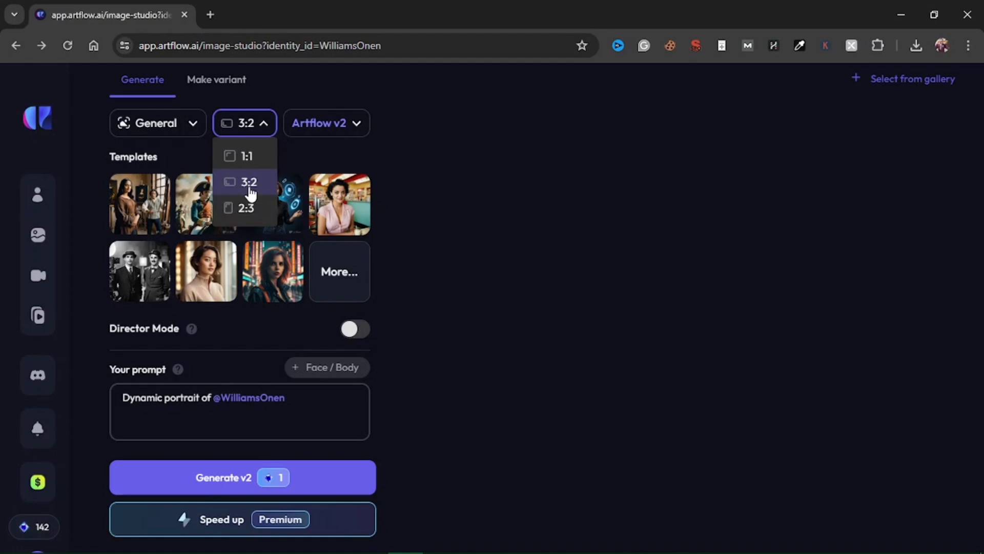
click(250, 158)
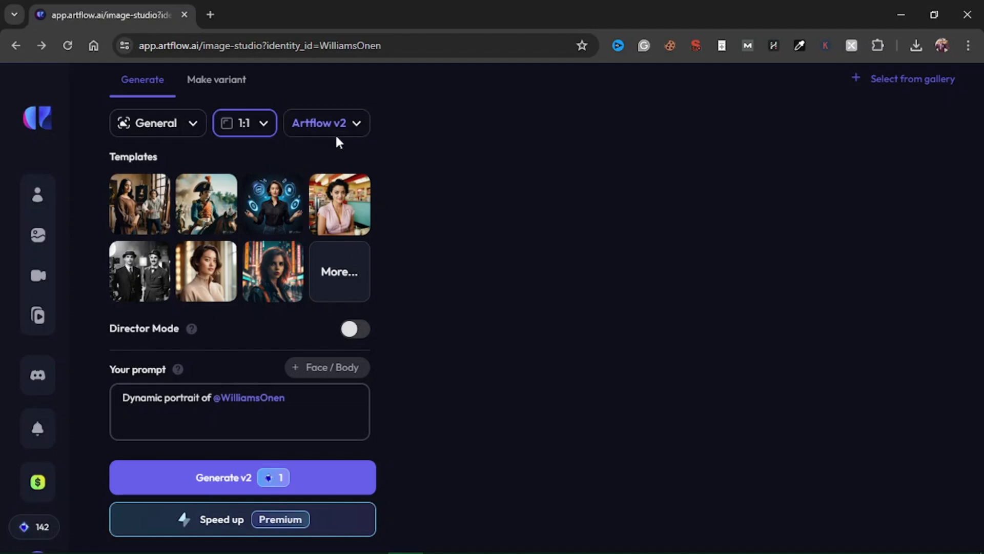
Step: Check the available Artflow model versions and the help for Director Mode
click(356, 123)
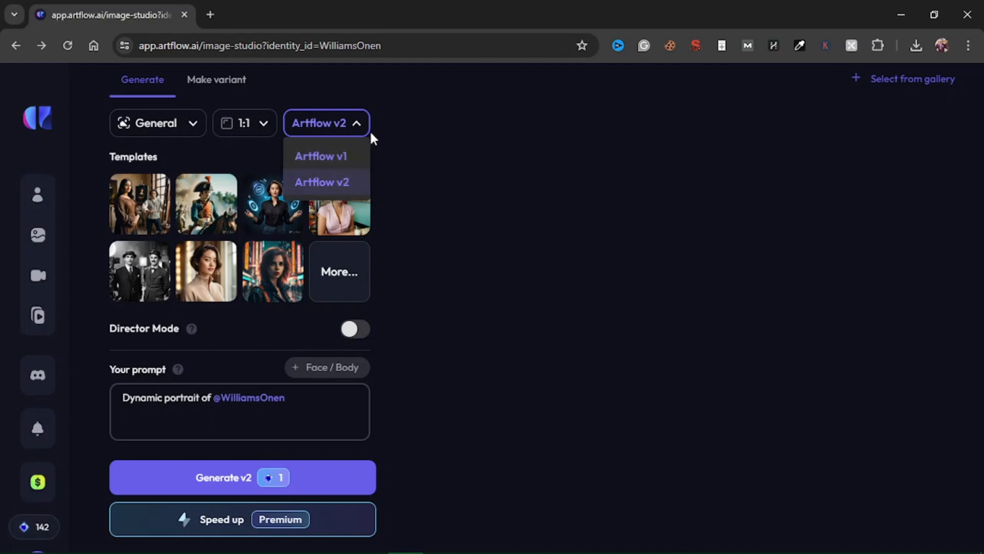
click(399, 174)
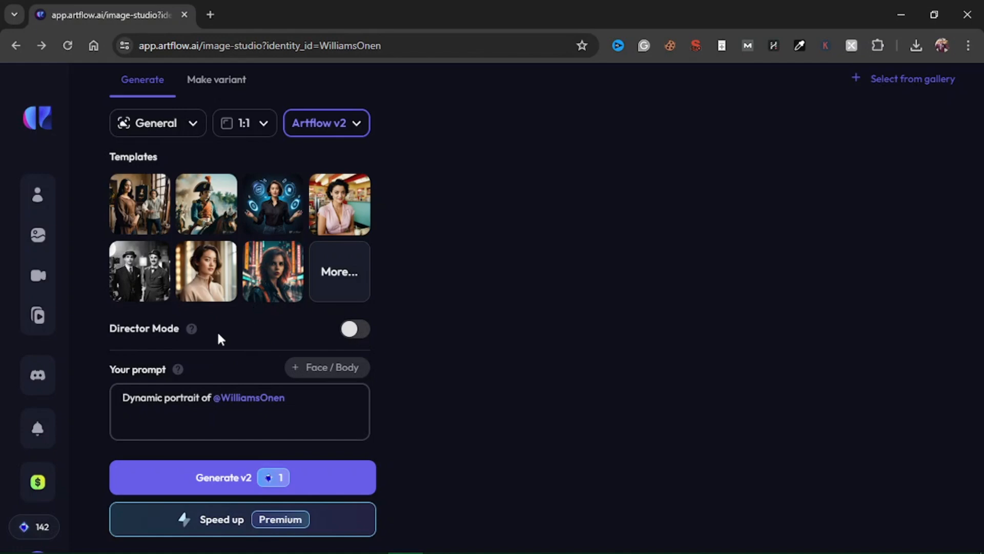
mouse_move(195, 326)
Step: Delete the actor tag from the prompt and reinsert the trained male actor from My actors as the consistent face
click(156, 399)
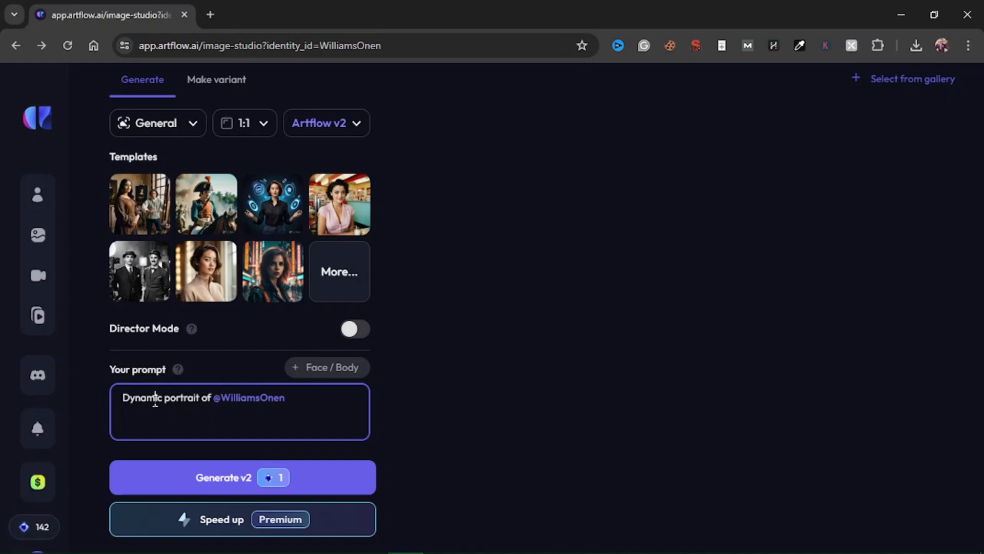
click(333, 407)
drag(287, 398, 220, 397)
scroll(219, 397, down, 2)
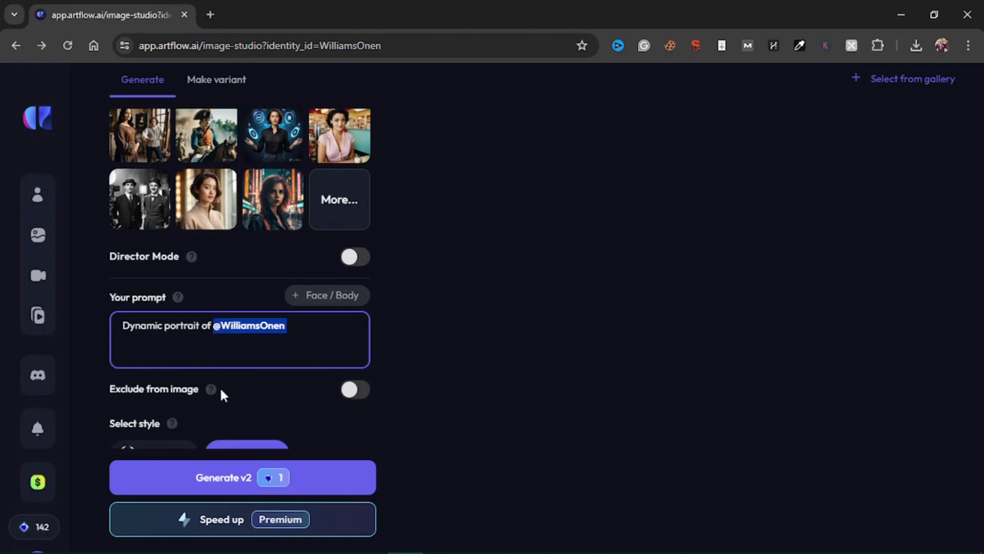
key(BackSpace)
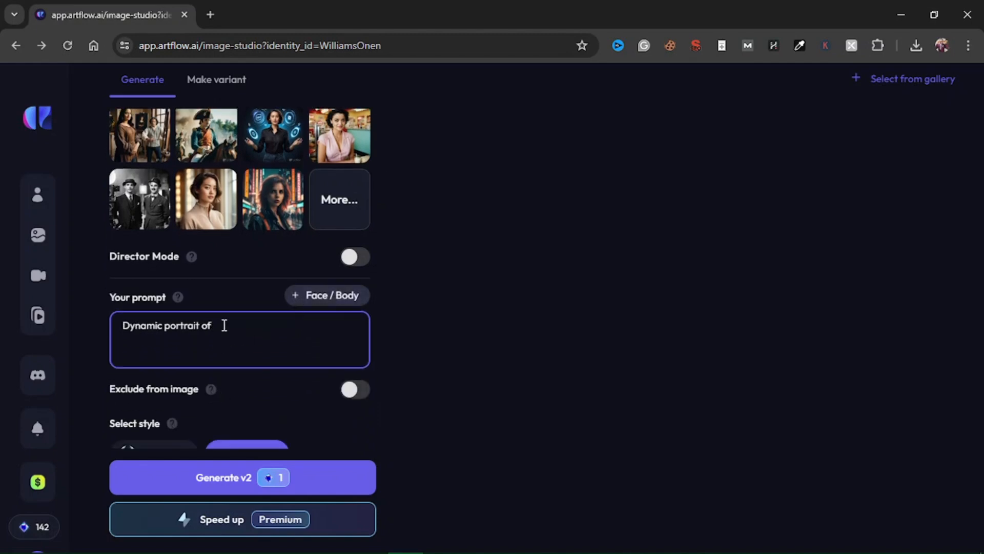
click(312, 296)
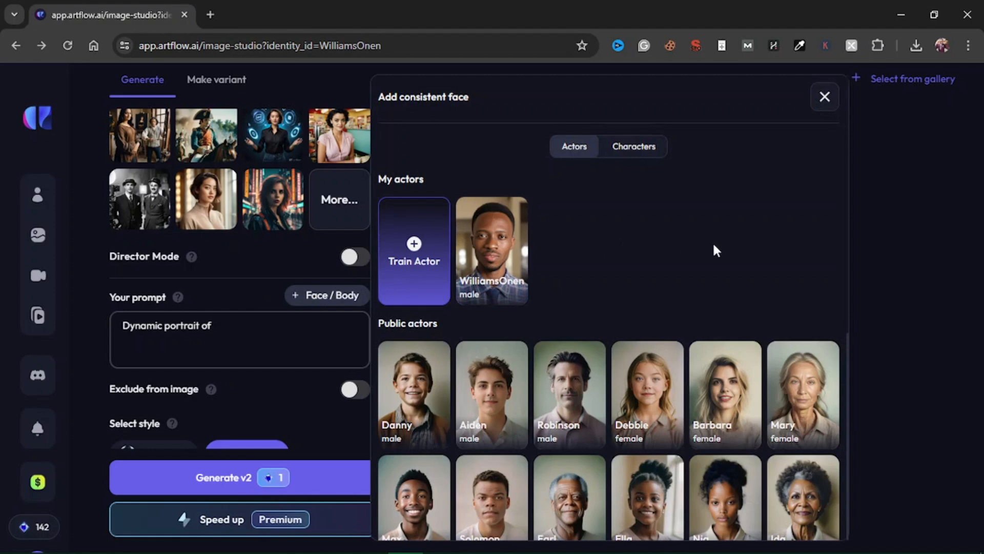
click(512, 301)
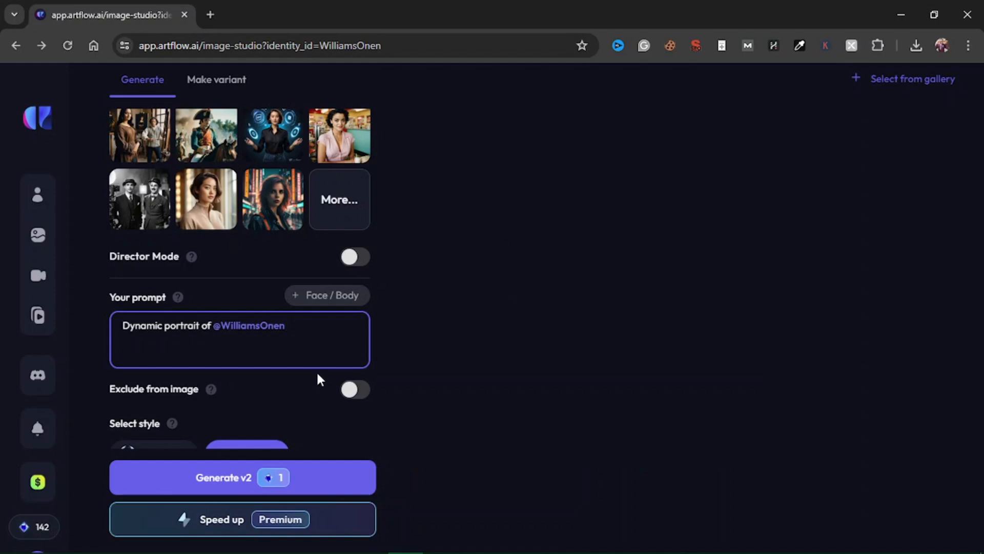
Step: Extend the prompt after the actor tag with "putting a lab coat and wearing a set of nerd glasses"
text(putting a lab coat and wearing a set of nerd glasses)
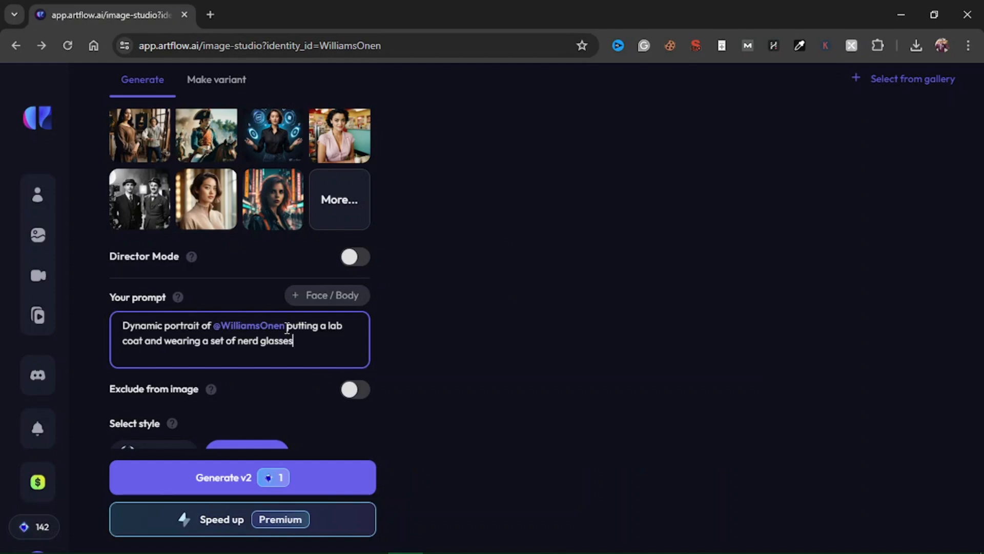
drag(307, 328, 341, 345)
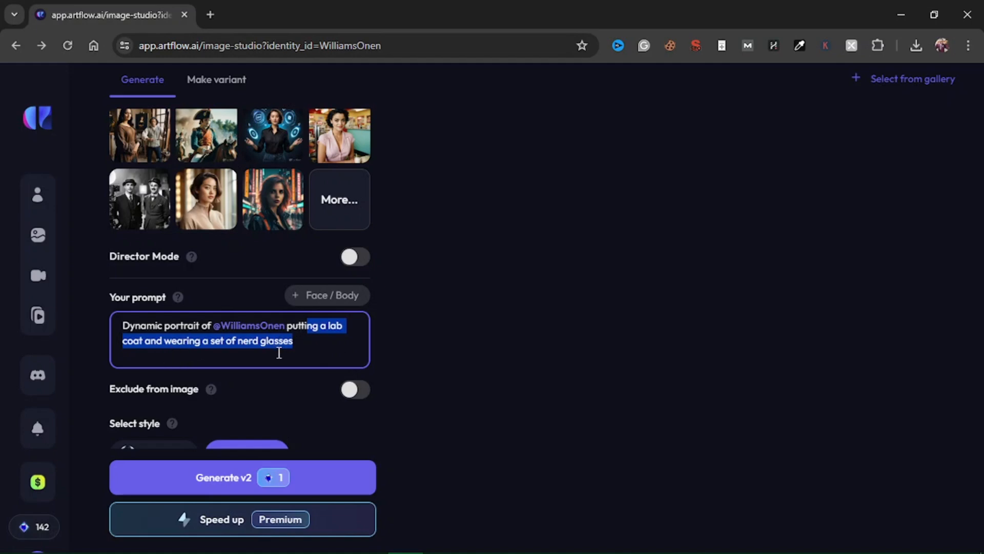
click(316, 347)
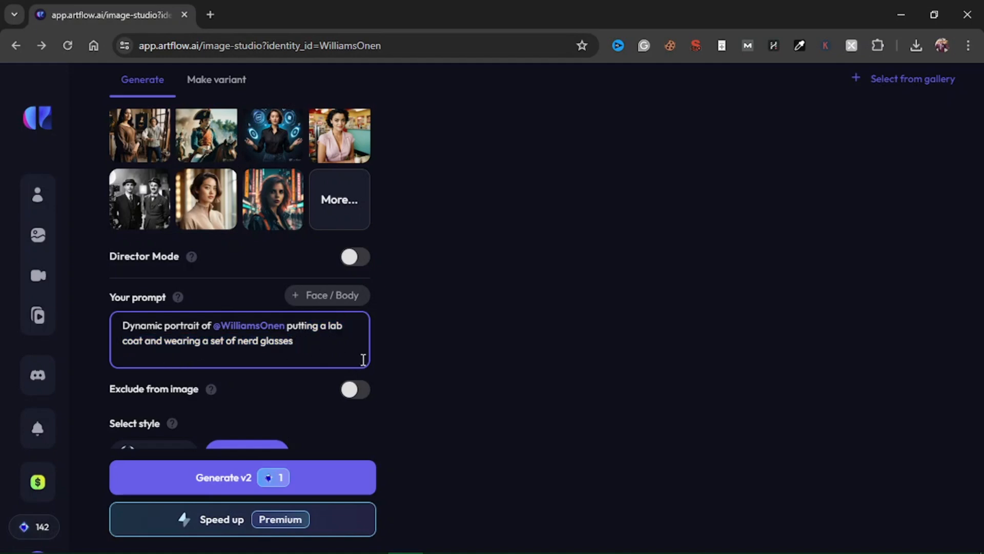
Step: Enable the Exclude from image option so that a negative prompt can be described
scroll(358, 361, down, 1)
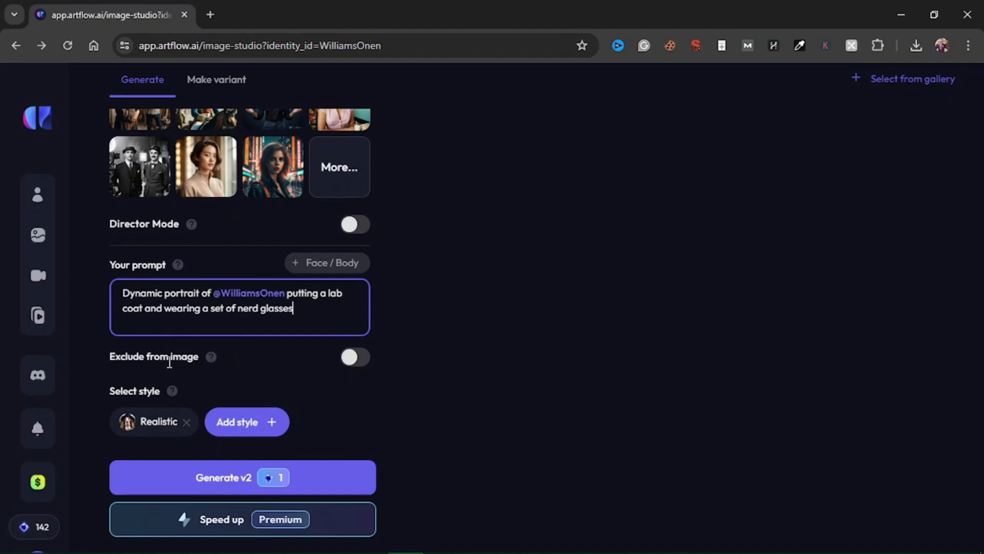
click(353, 367)
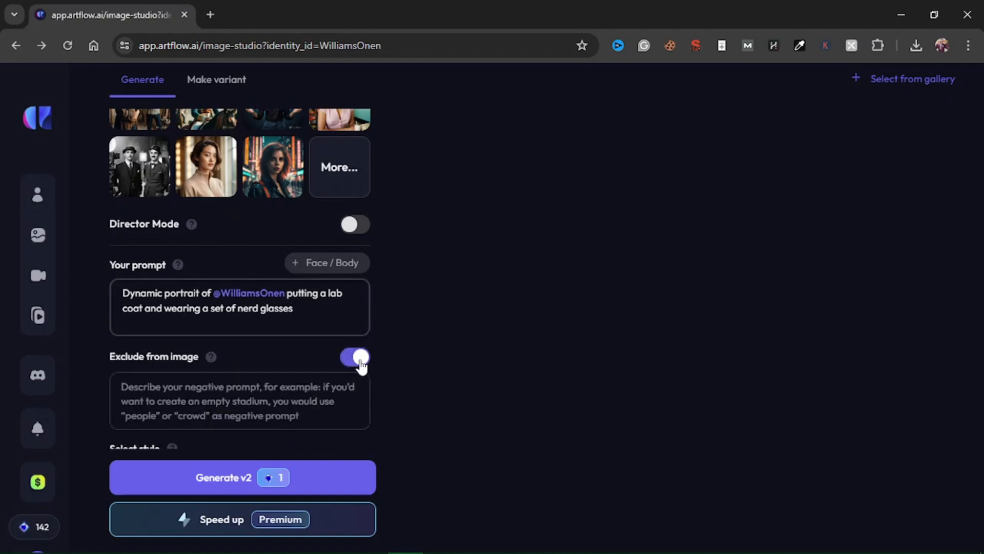
scroll(355, 379, down, 1)
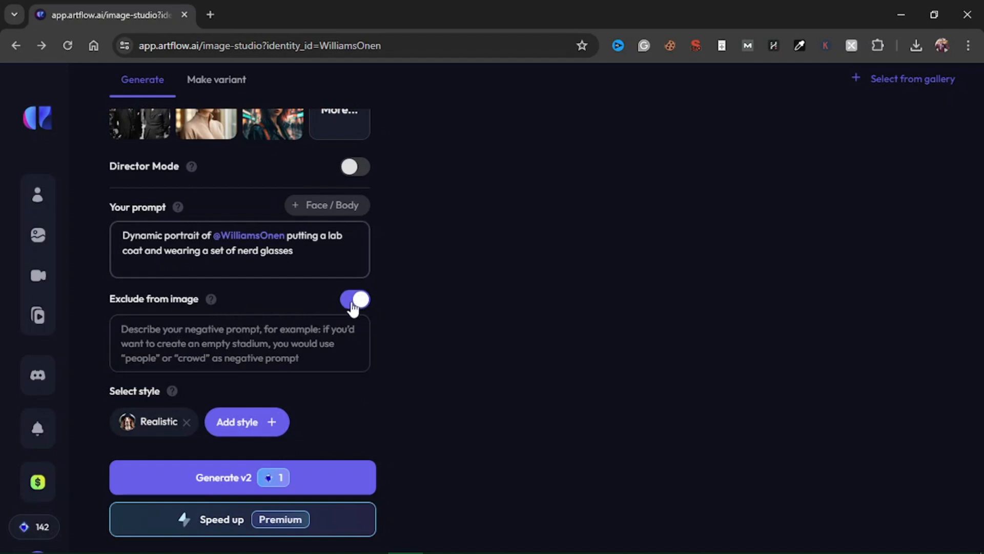
Step: Turn off the Exclude from image option so that no negative prompt is used
click(353, 300)
scroll(374, 349, up, 2)
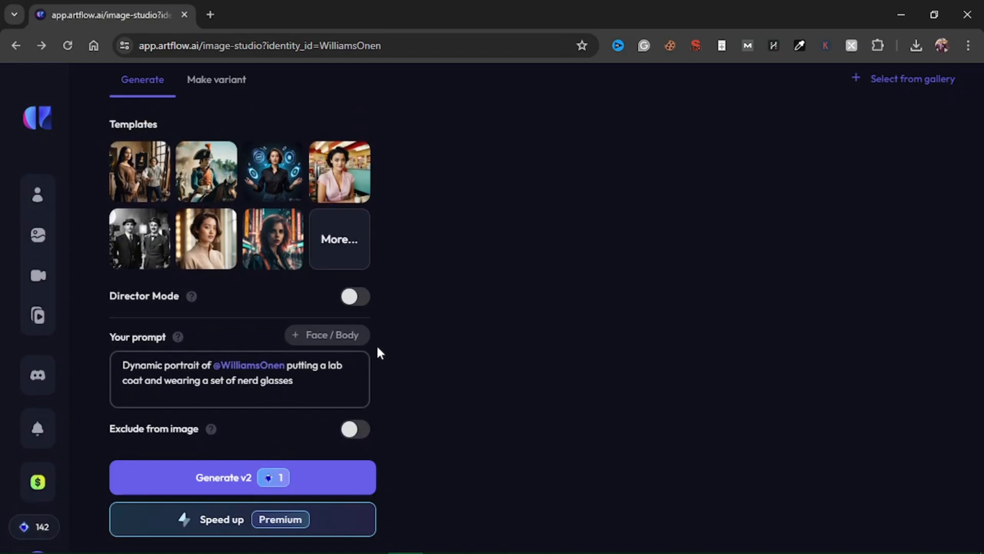
scroll(377, 387, down, 2)
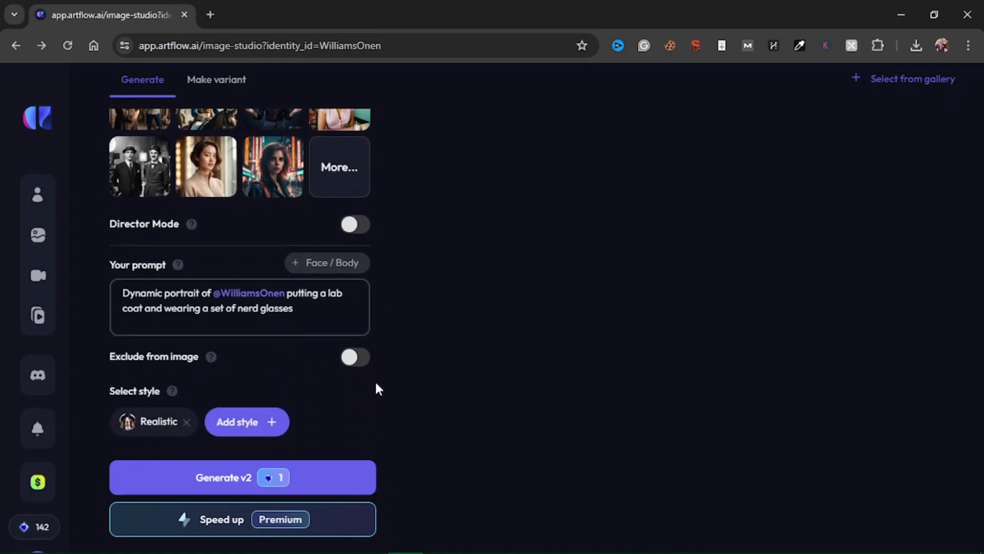
scroll(376, 389, up, 2)
scroll(361, 385, down, 2)
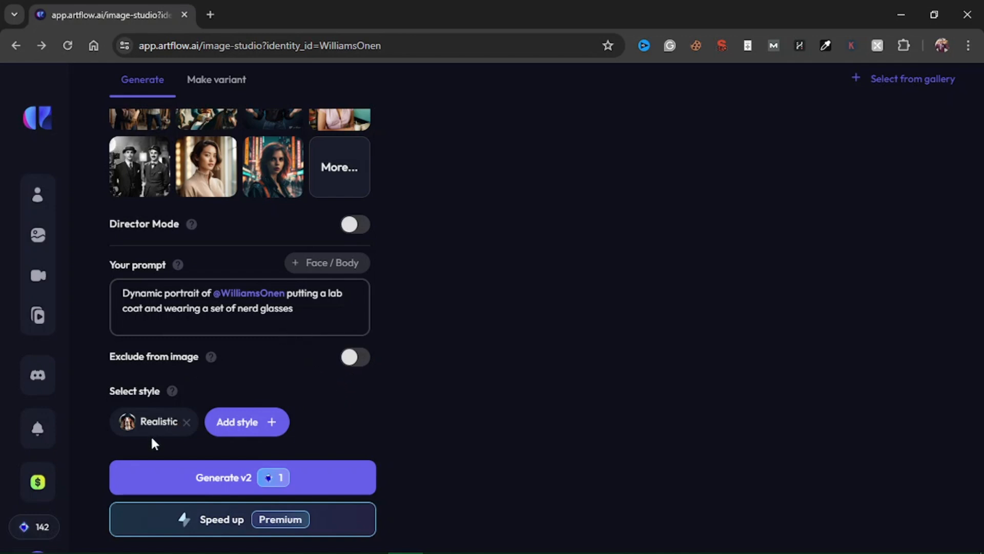
Step: Browse the full range of image styles and add the Cinematic style to the generation settings
click(254, 426)
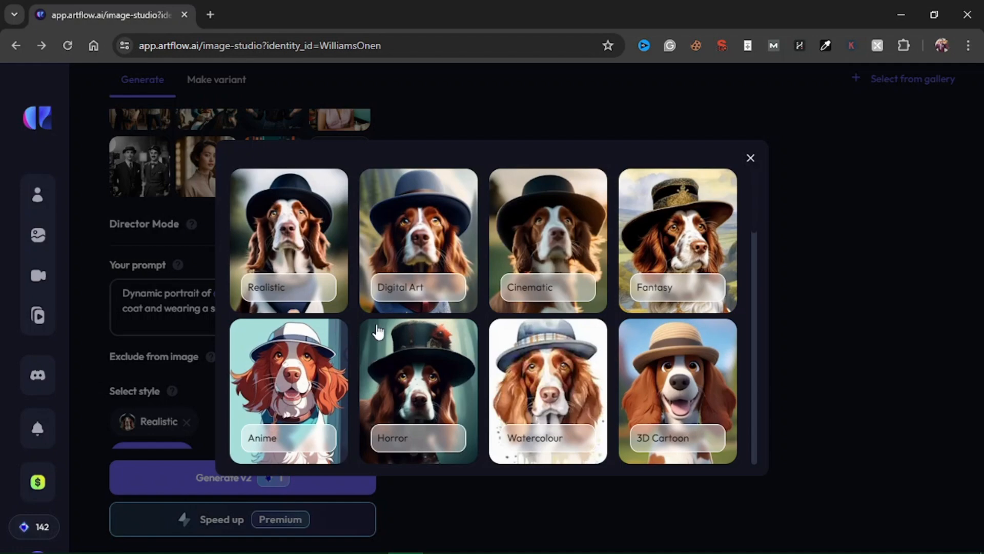
scroll(601, 334, down, 3)
scroll(600, 335, down, 3)
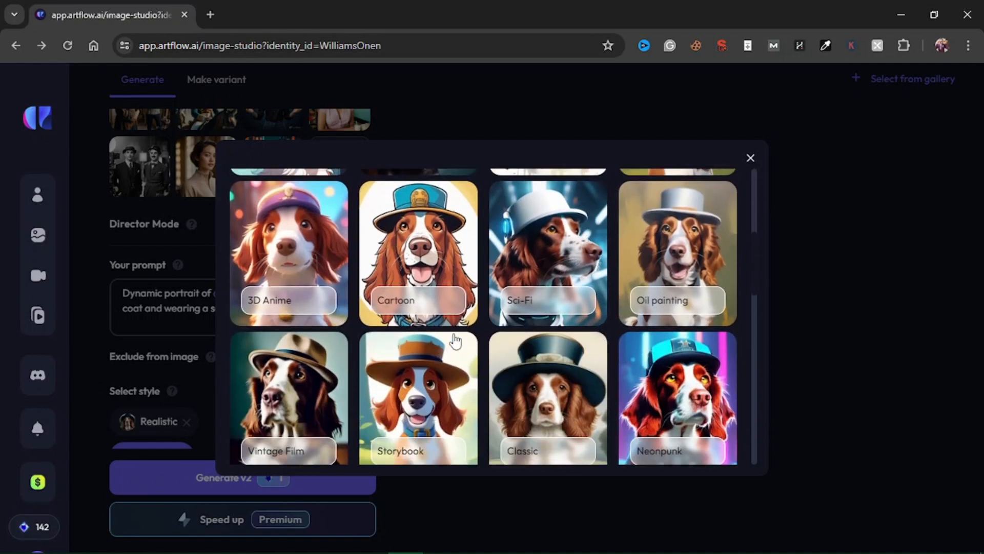
scroll(452, 345, down, 10)
scroll(510, 353, down, 3)
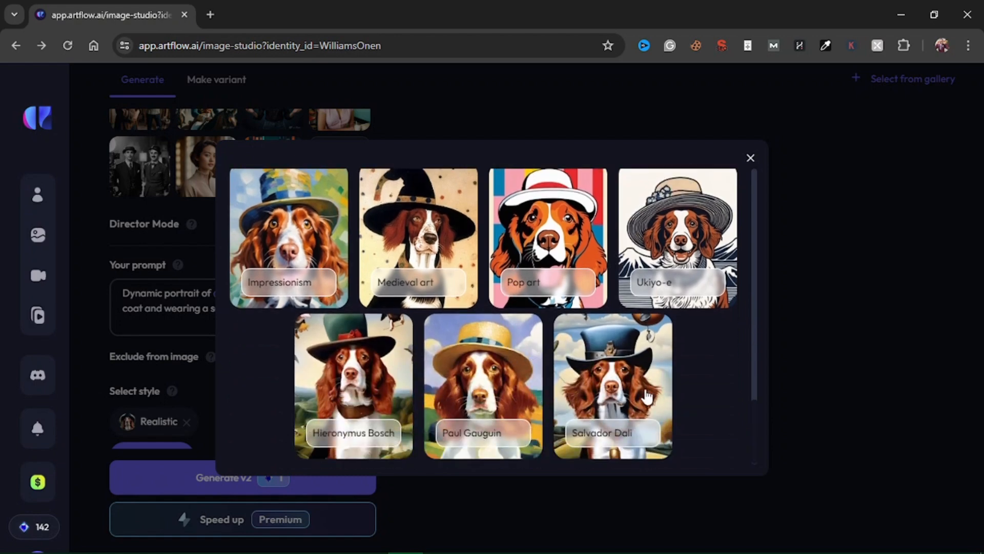
scroll(640, 395, up, 20)
scroll(636, 392, up, 1)
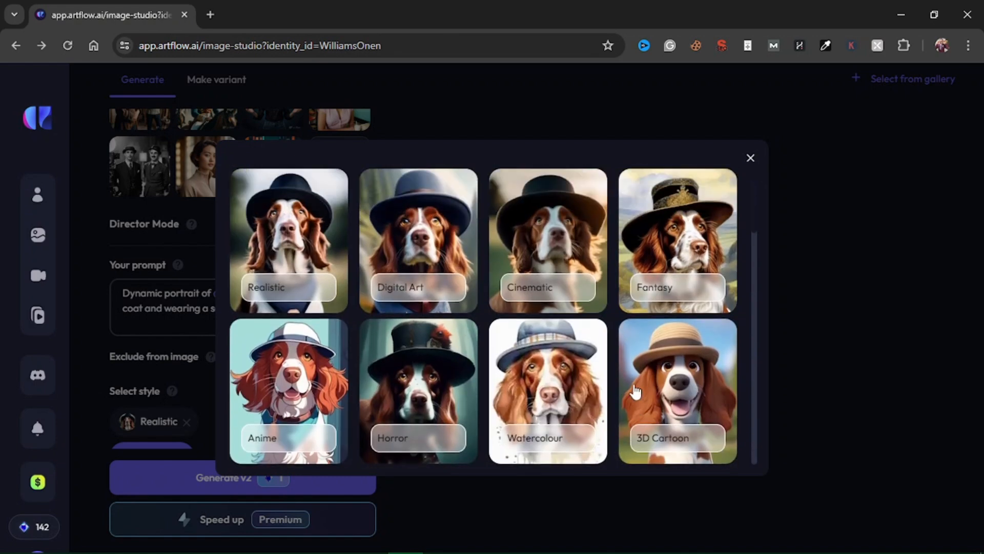
mouse_move(682, 294)
click(552, 262)
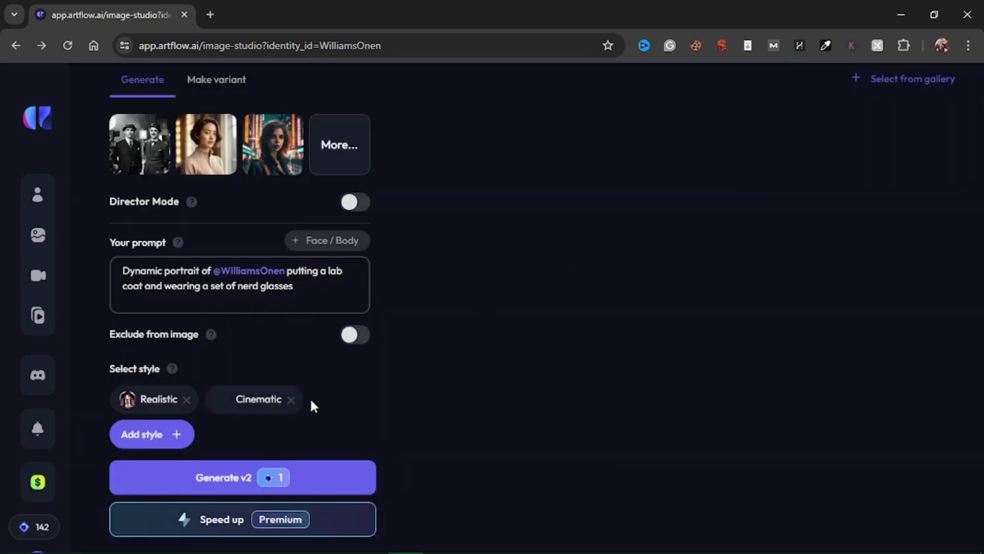
Step: Remove the Realistic style and generate the lab coat portraits with the v2 model
click(187, 402)
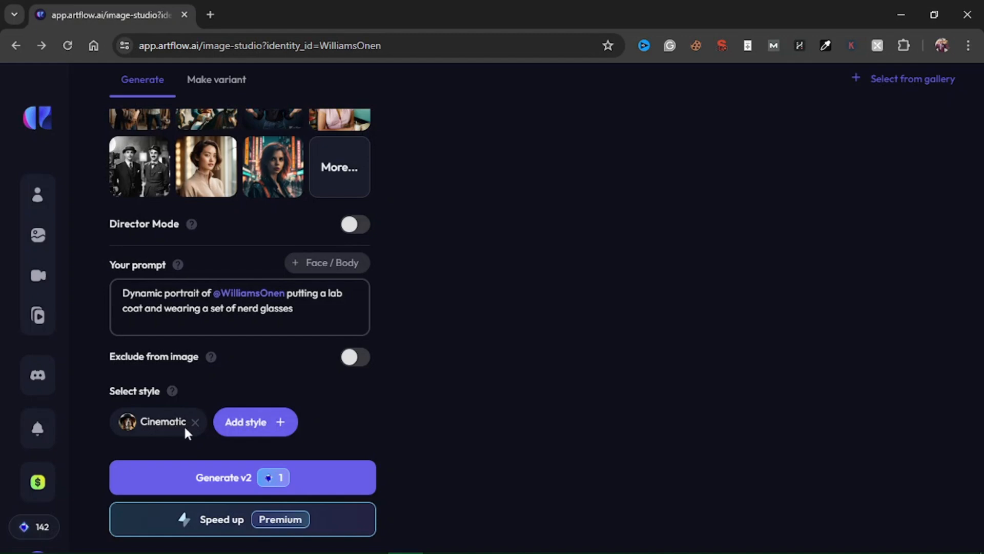
click(237, 479)
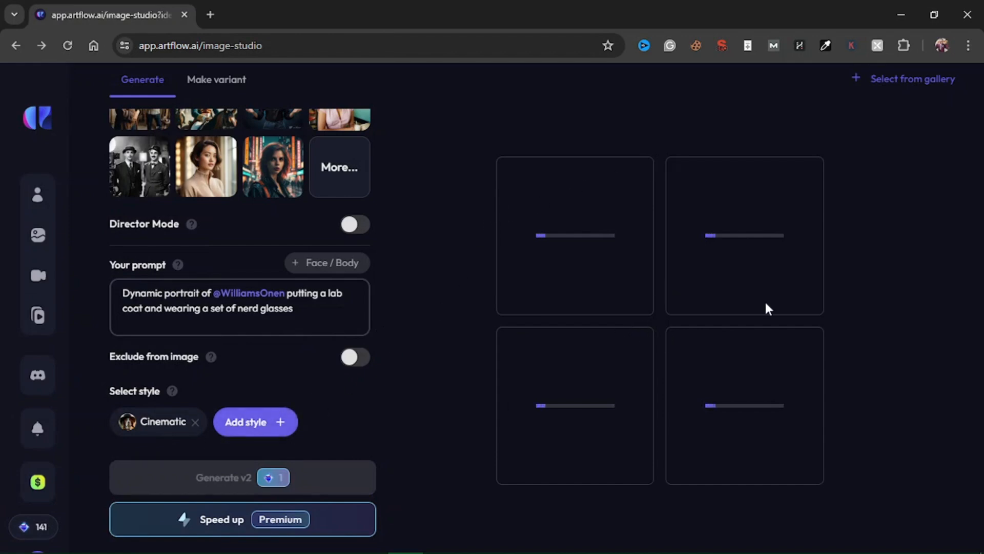
mouse_move(10, 492)
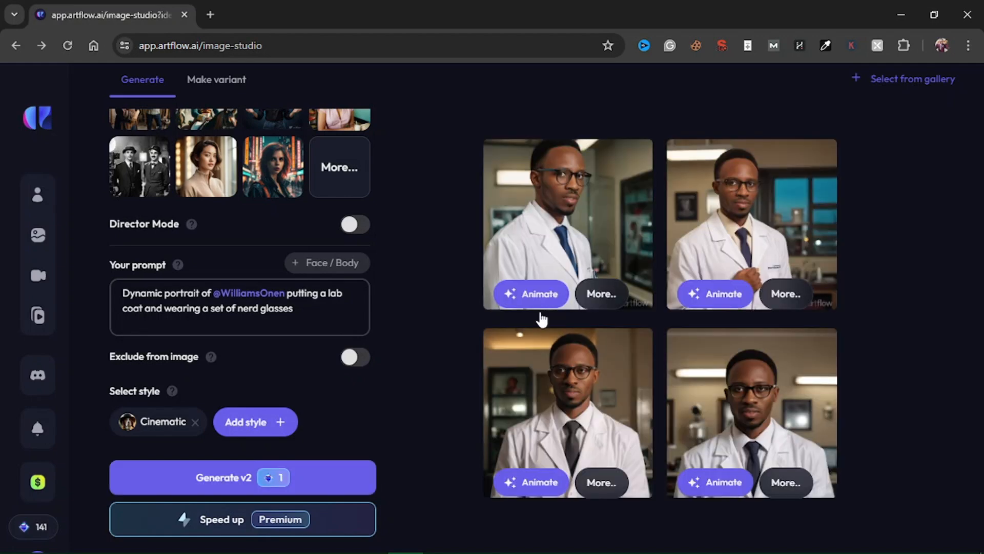
Step: Open the generated portrait of the actor turned sideways in a bright blue tie and examine it at full size
click(571, 227)
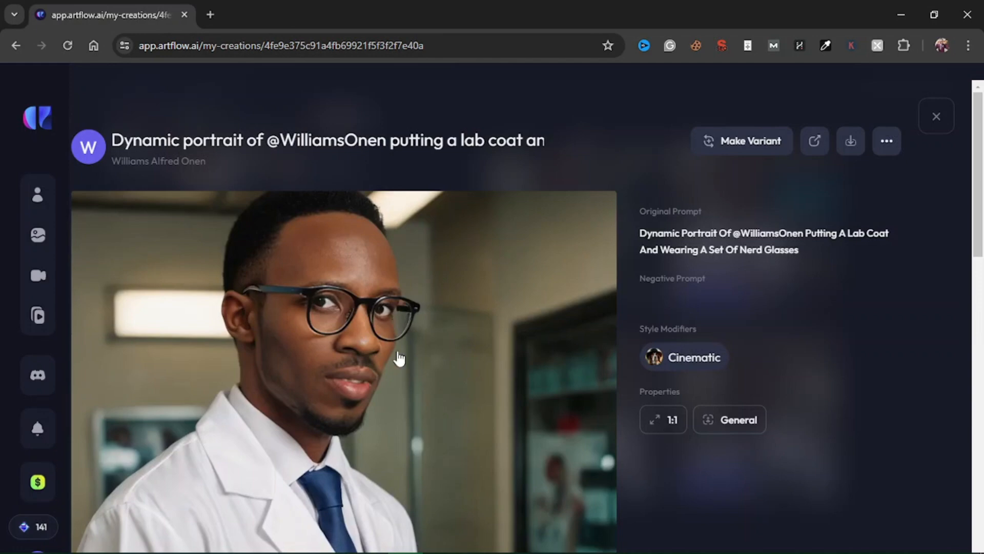
scroll(548, 428, down, 7)
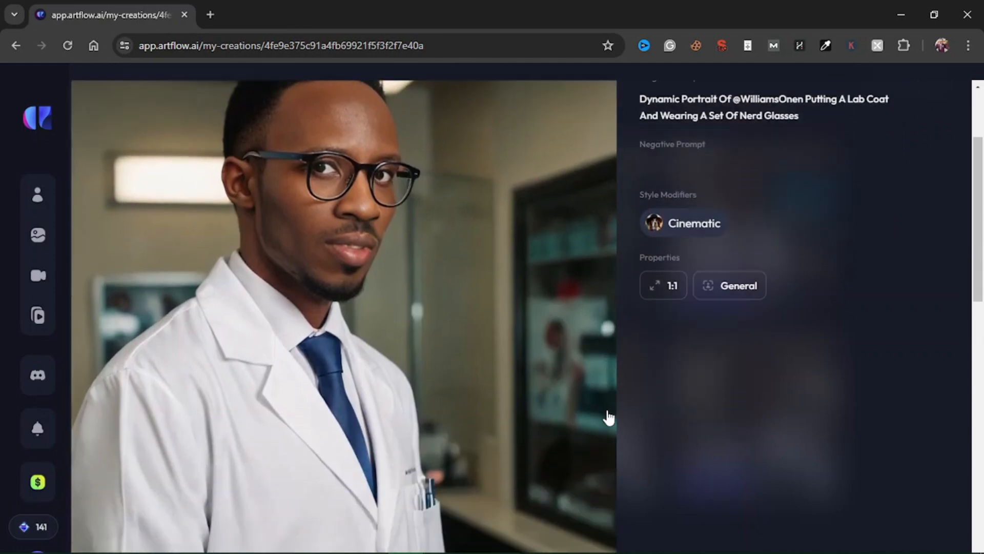
scroll(481, 413, up, 4)
scroll(481, 413, up, 1)
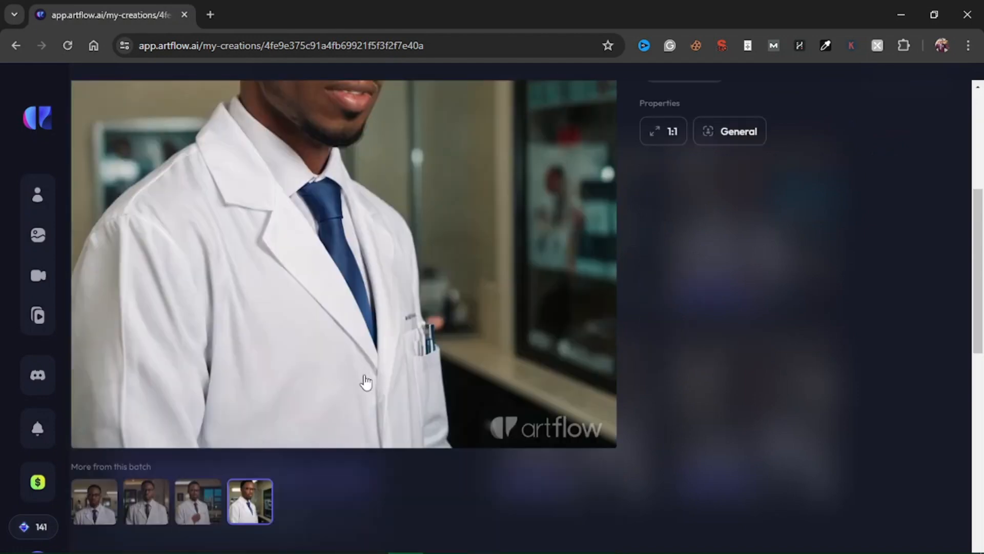
Step: Open the portrait from the same batch with a hand held at the lab coat and inspect its details
scroll(369, 308, down, 3)
click(205, 499)
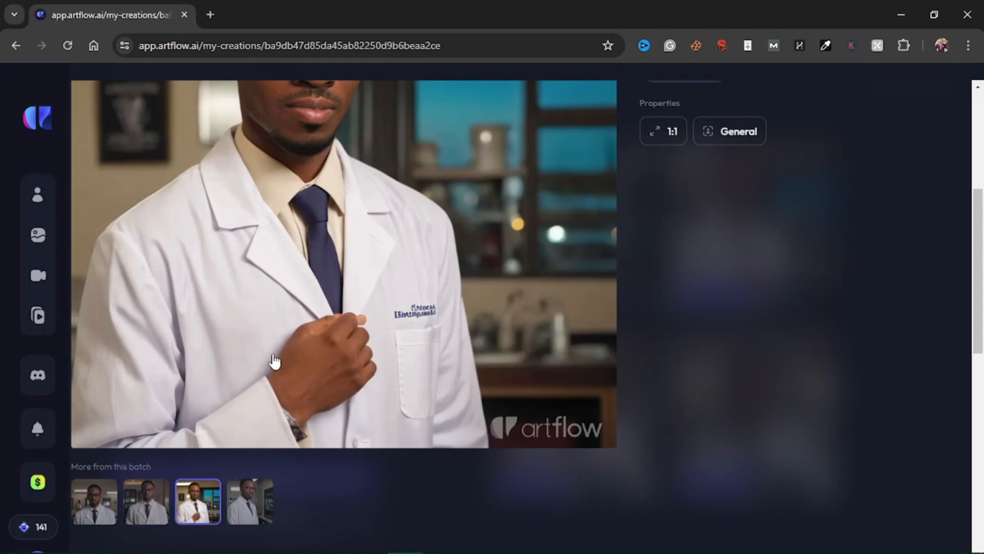
scroll(324, 352, up, 4)
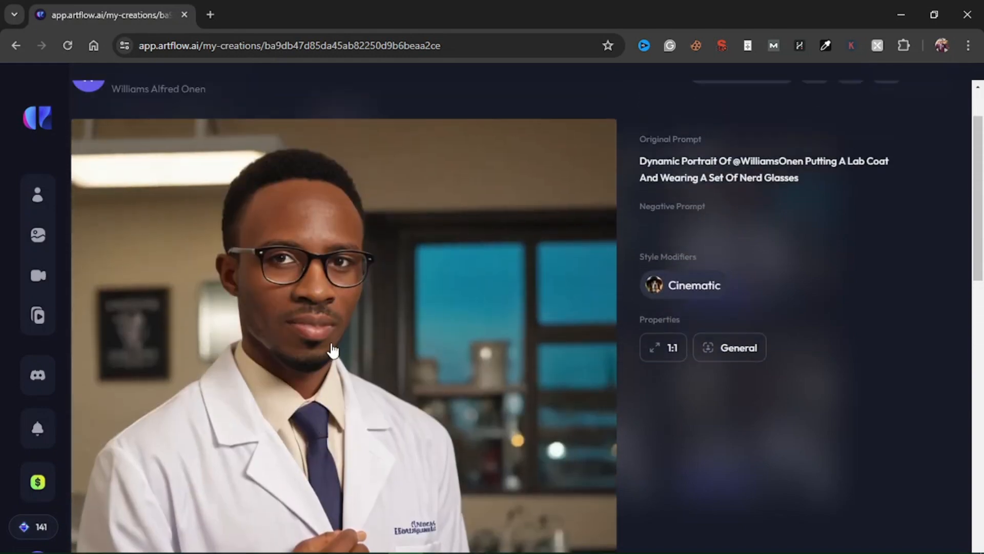
scroll(332, 352, down, 4)
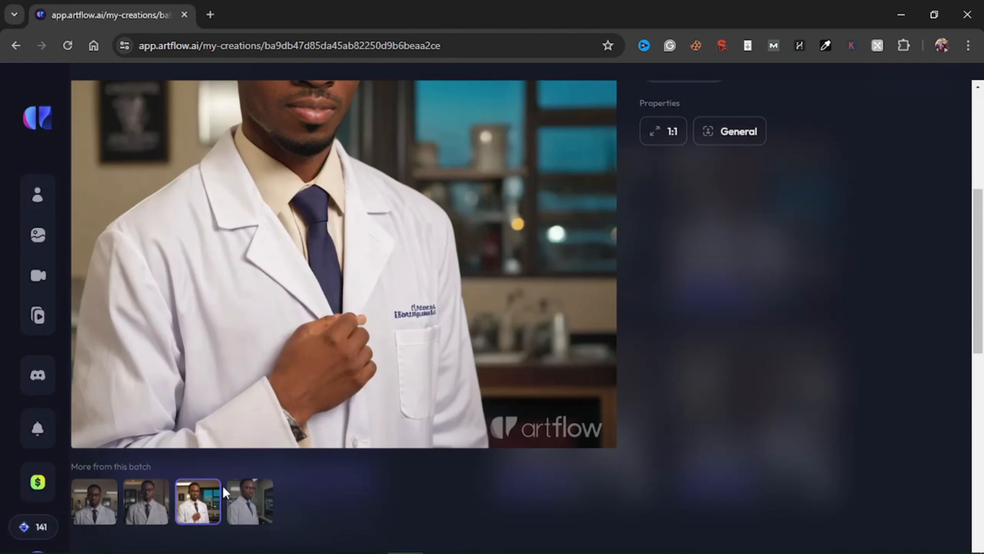
Step: Open the batch portrait with the dark grey tie and inspect the face, glasses and coat
click(147, 505)
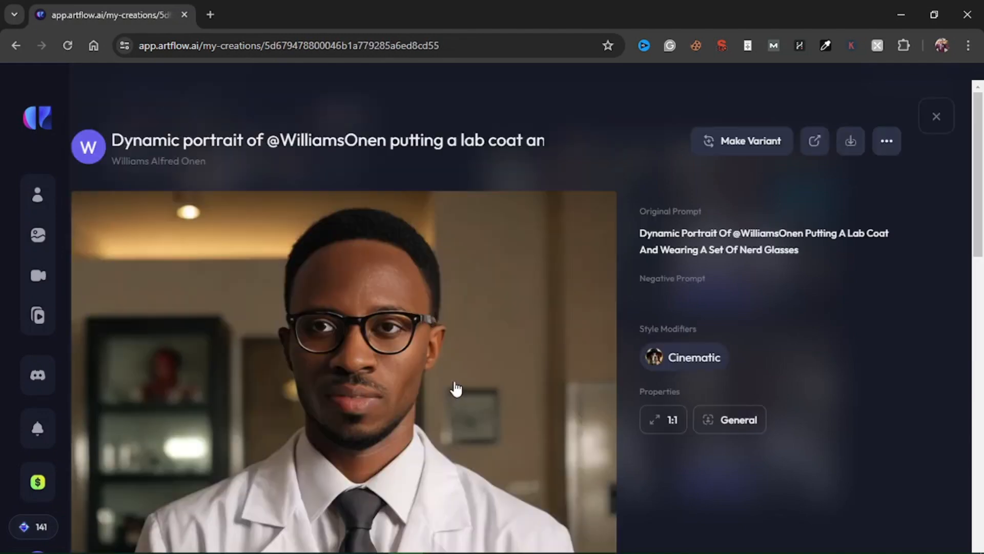
scroll(456, 388, down, 3)
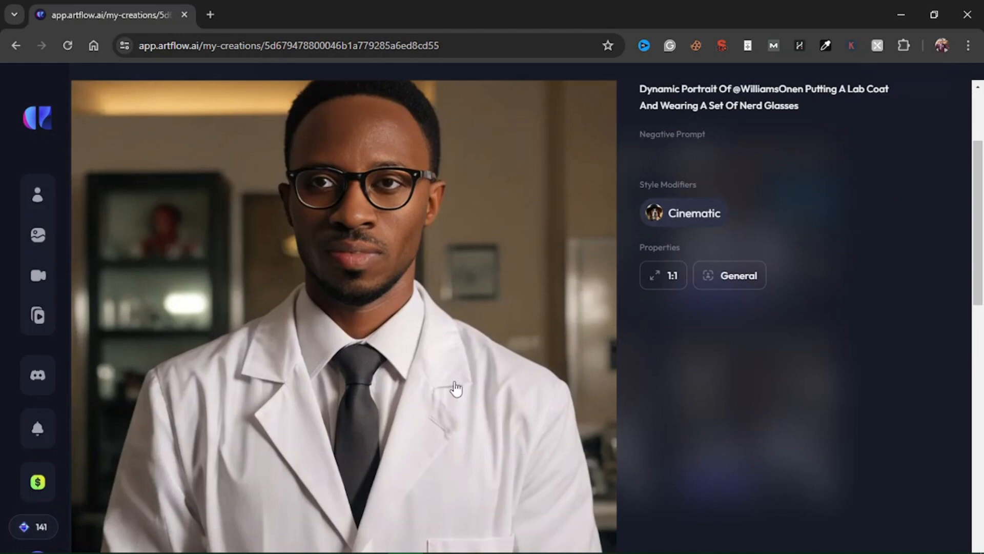
scroll(456, 388, down, 4)
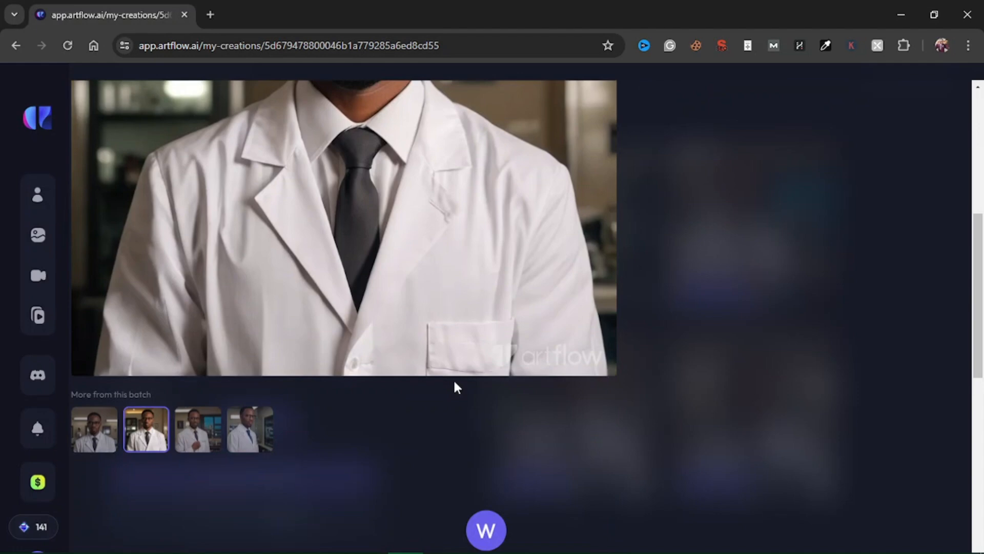
Step: Open the remaining front-facing portrait in the batch and examine it together with the creator's other images listed below
scroll(456, 388, up, 2)
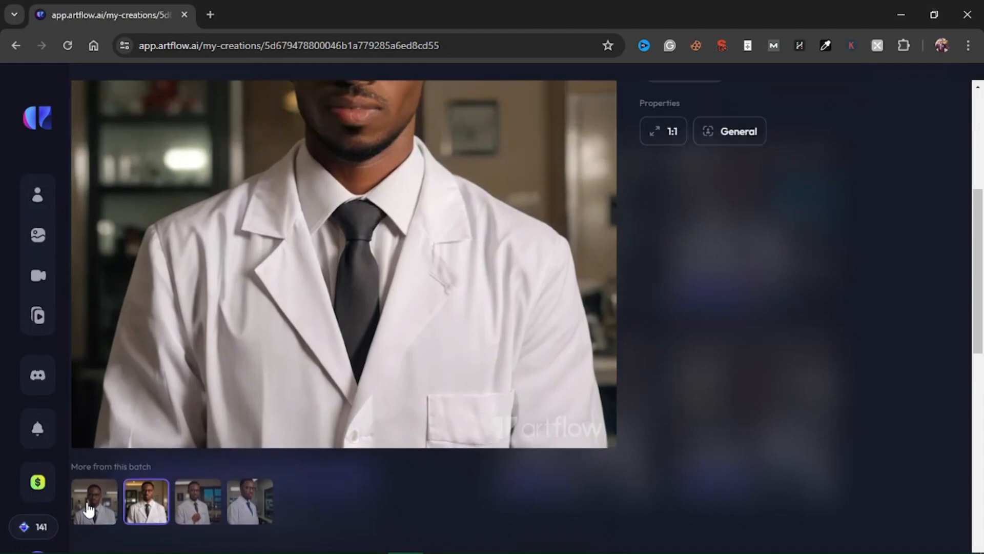
click(89, 509)
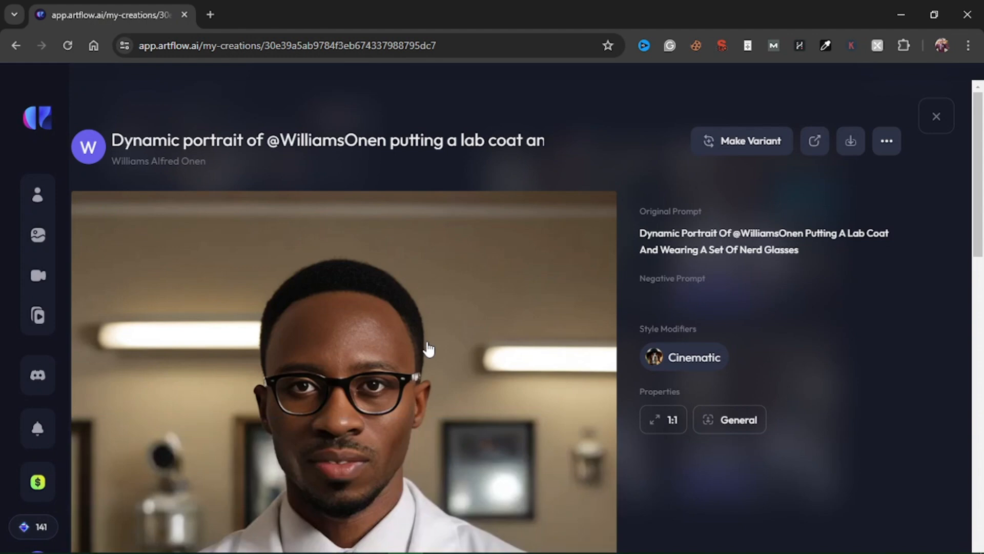
scroll(428, 349, down, 5)
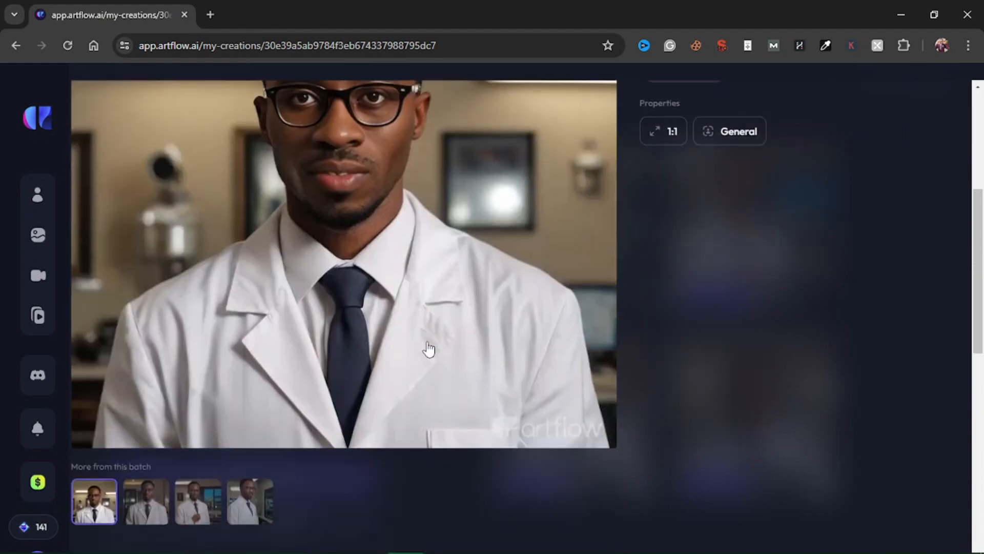
scroll(429, 413, up, 4)
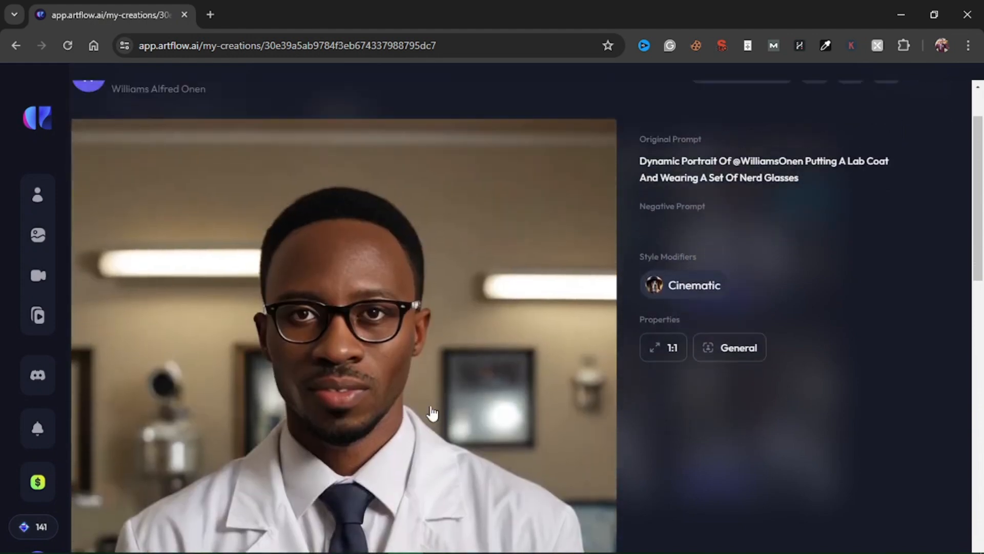
scroll(527, 359, down, 9)
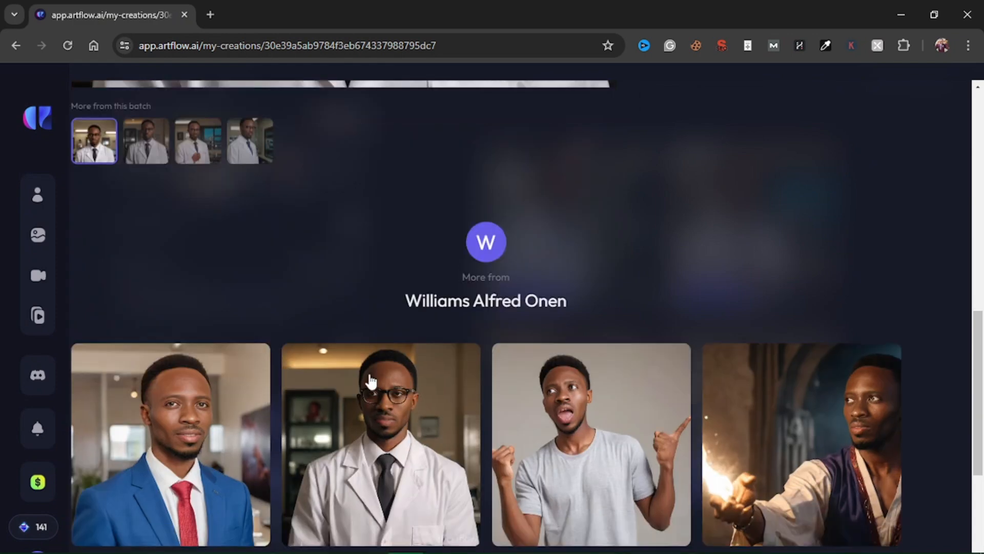
scroll(244, 299, up, 3)
scroll(466, 220, up, 8)
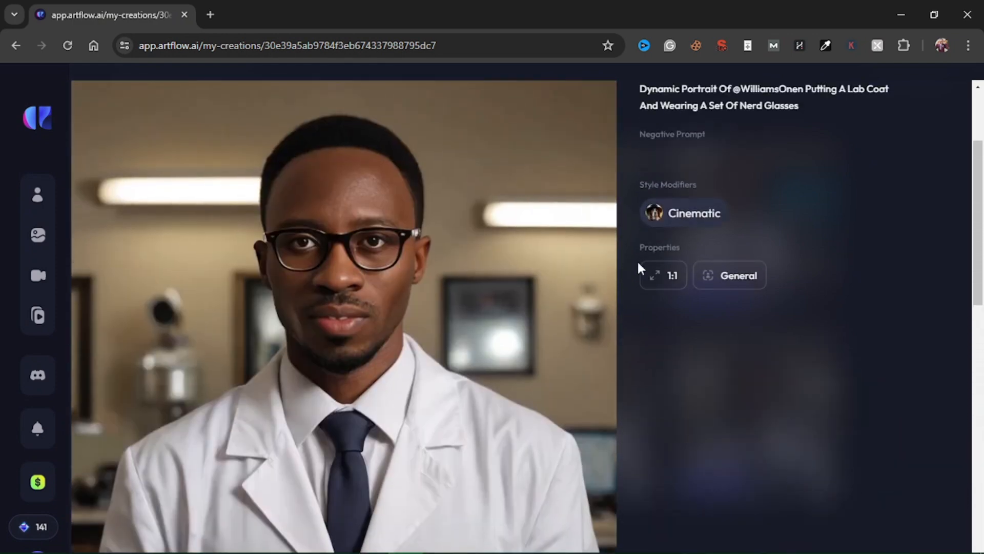
scroll(545, 330, up, 3)
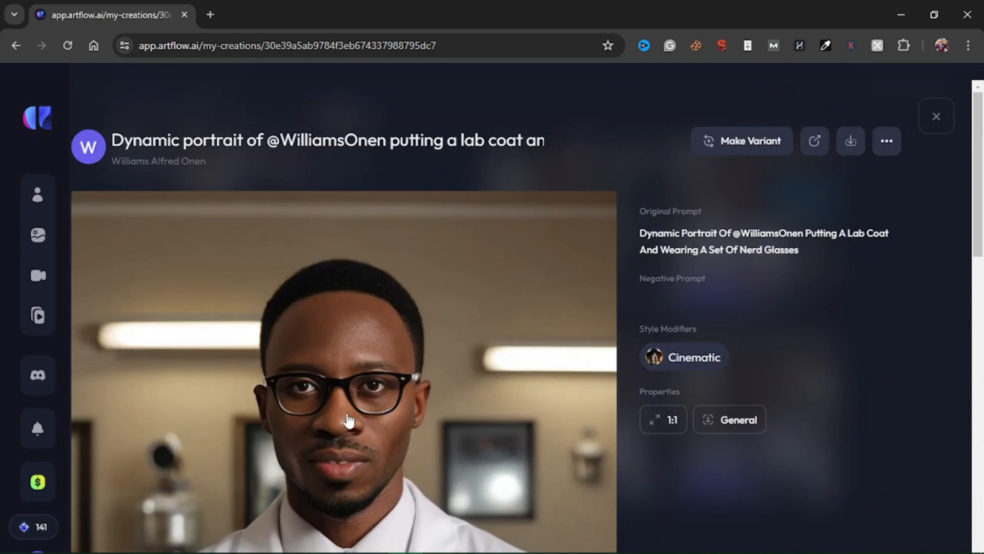
scroll(280, 411, down, 2)
scroll(286, 410, down, 5)
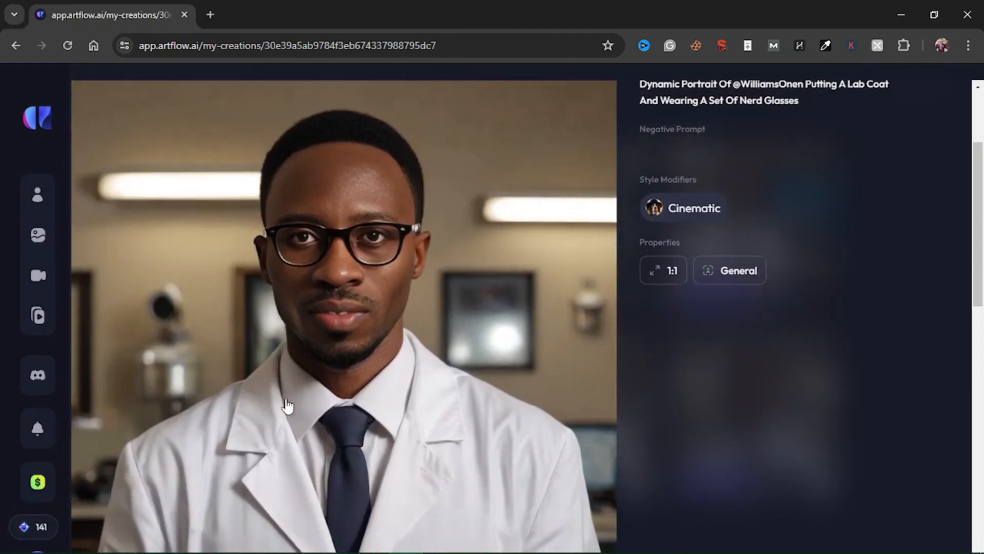
scroll(352, 391, up, 7)
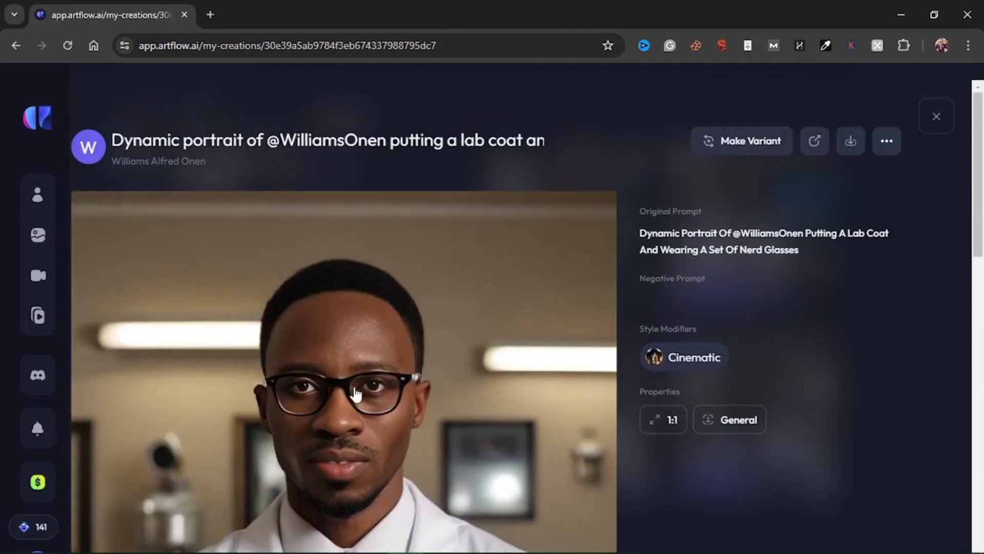